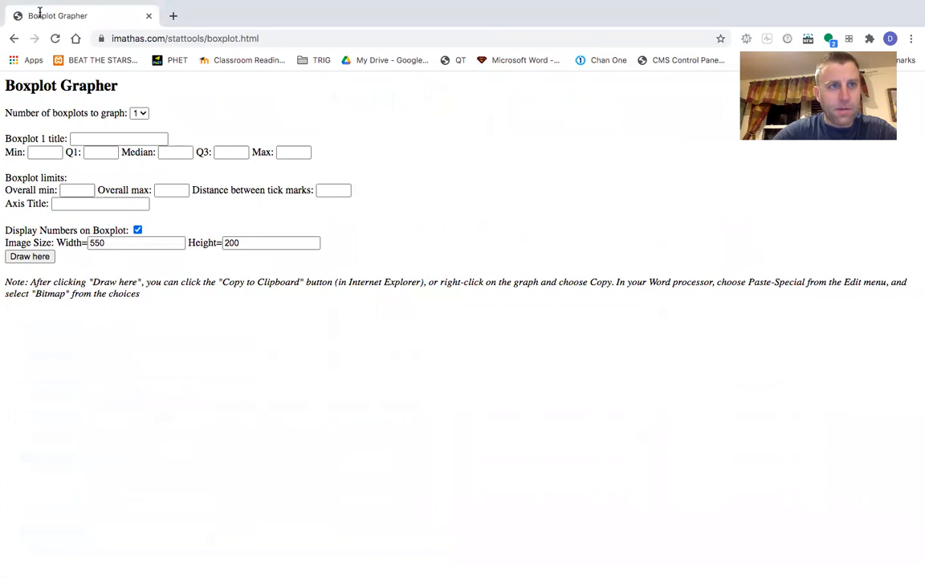
# - Arrange the heights spreadsheet and the Boxplot Grapher page side by side in split view, giving the spreadsheet the wider share
pyautogui.moveTo(49, 6)
pyautogui.click(34, 25)
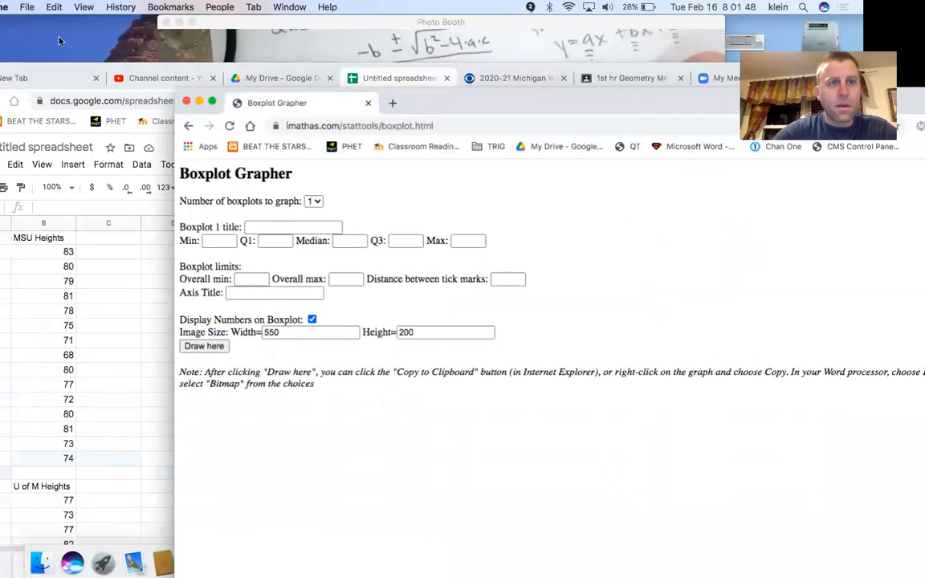
pyautogui.click(227, 109)
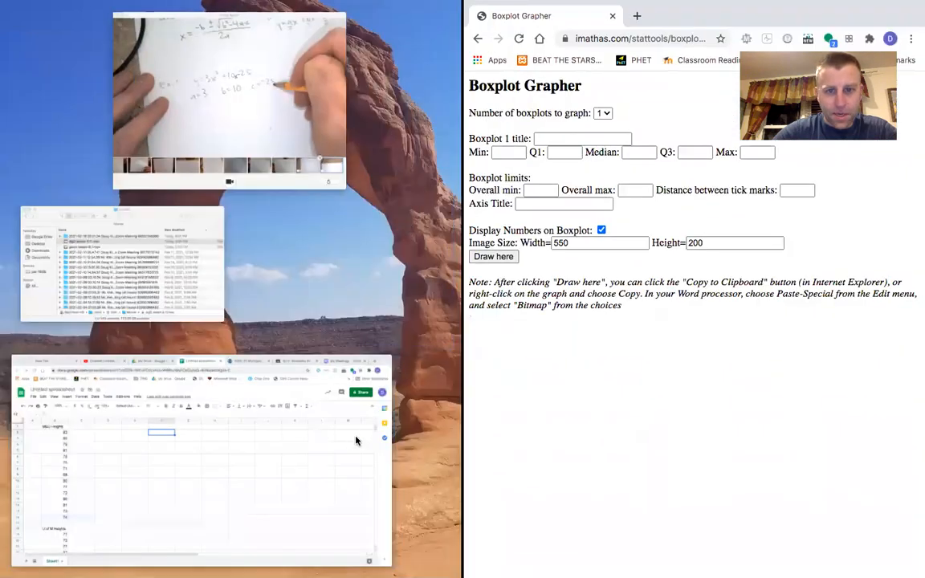
pyautogui.click(355, 440)
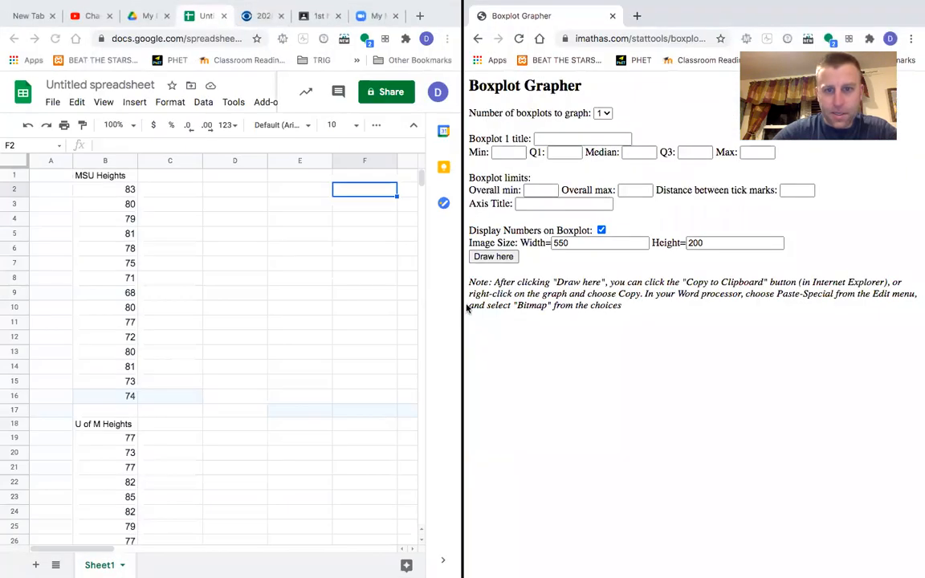
pyautogui.moveTo(462, 299); pyautogui.dragTo(600, 295)
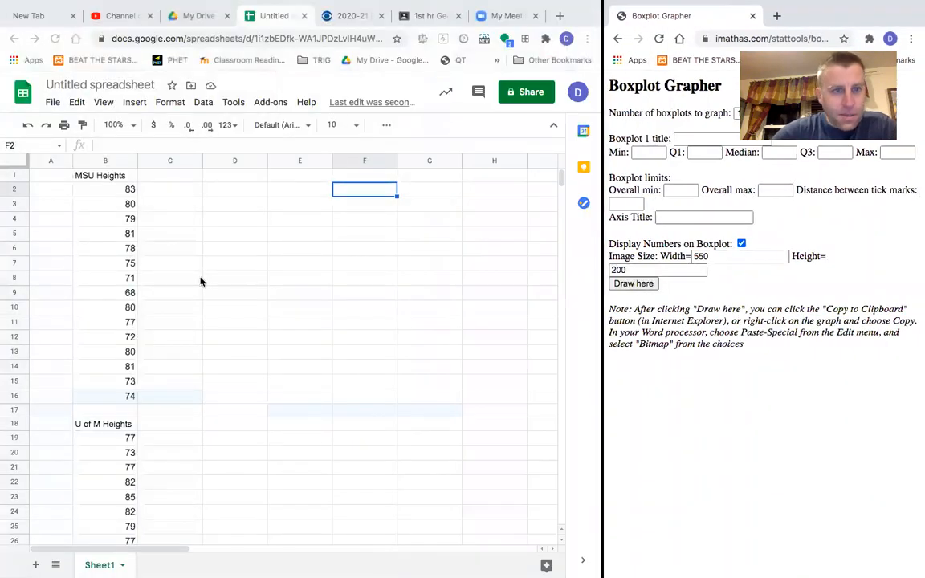
# - Append "(in)" to the MSU Heights heading in B1 and the U of M Heights heading in B18
pyautogui.click(124, 177)
pyautogui.click(126, 180)
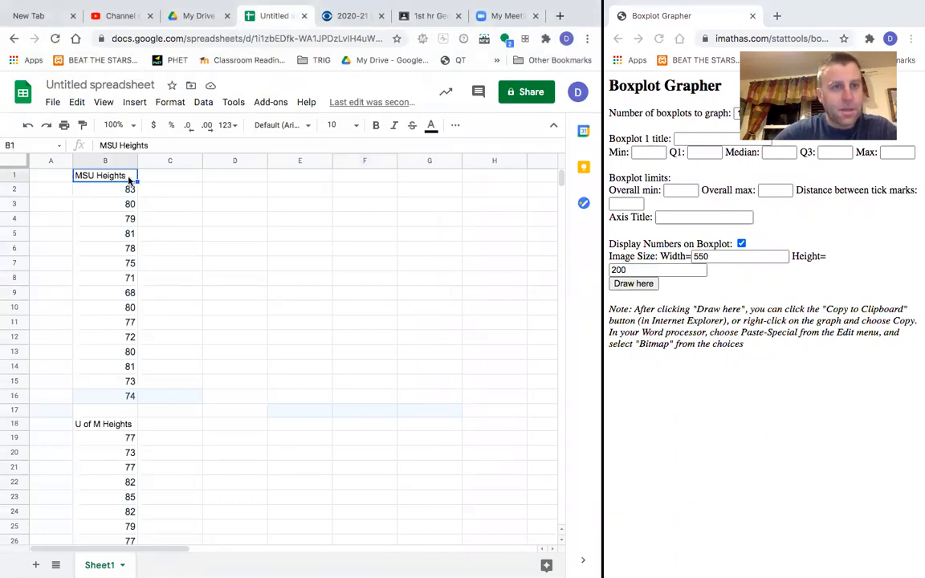
pyautogui.doubleClick(127, 171)
pyautogui.write('(in)')
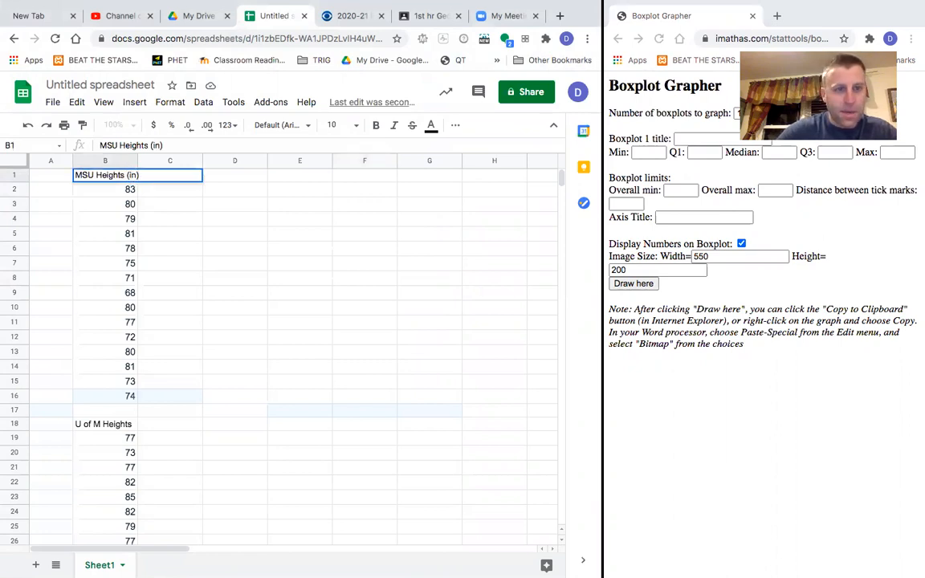
pyautogui.click(106, 414)
pyautogui.click(108, 424)
pyautogui.doubleClick(130, 424)
pyautogui.write('(in')
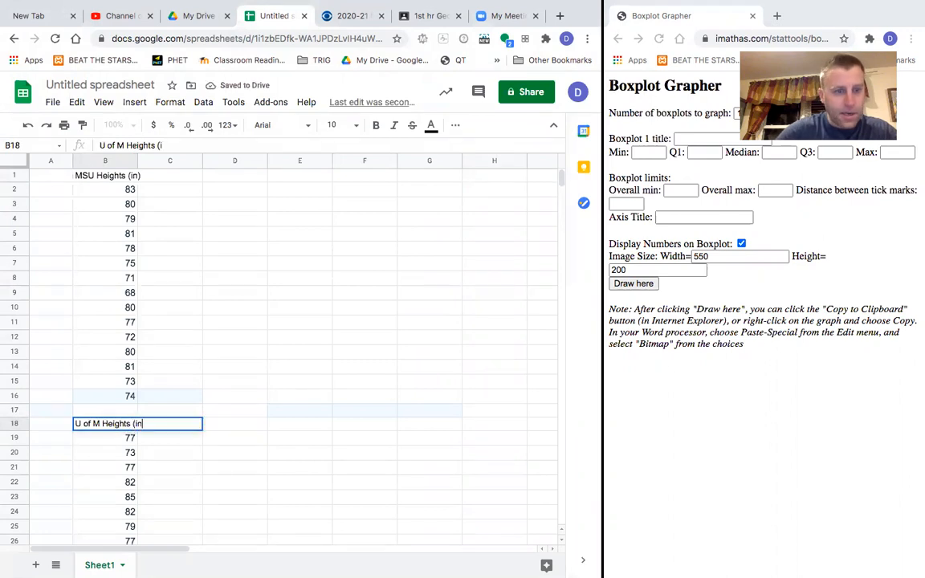
pyautogui.click(249, 423)
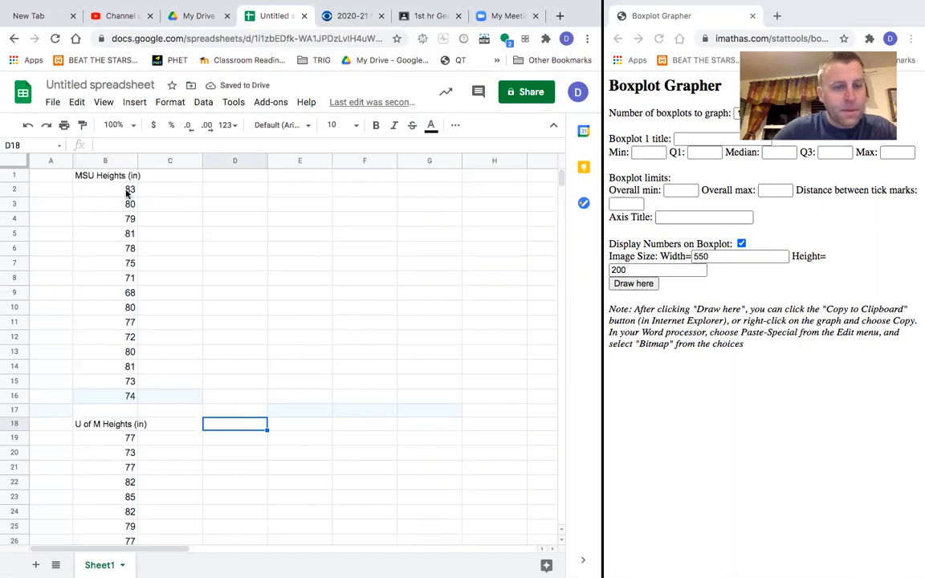
# - Enter the five-number summary labels min, q1, med, q3 and max in D2:D6 beside the MSU heights
pyautogui.click(246, 195)
pyautogui.write('m')
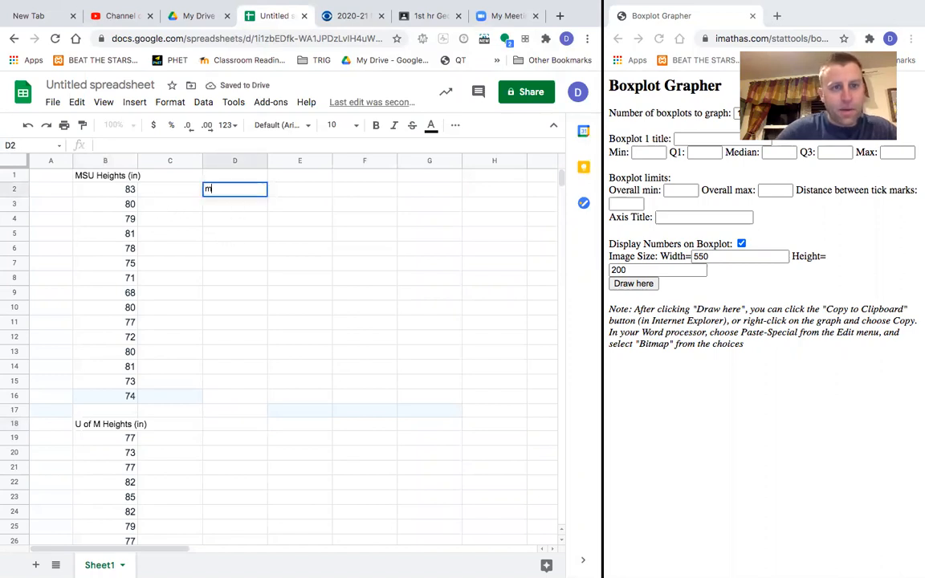
pyautogui.write('in')
pyautogui.press('Return')
pyautogui.write('q1')
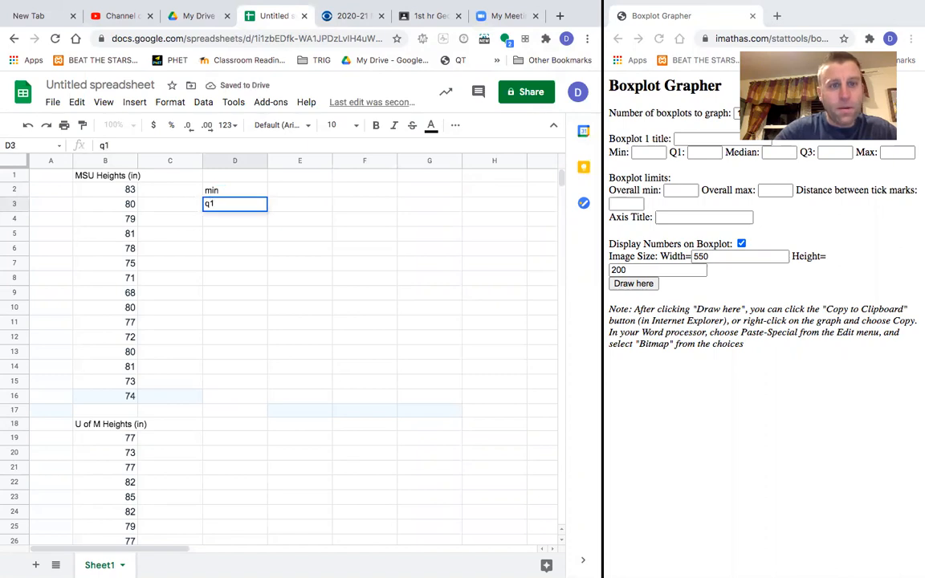
pyautogui.press('Return')
pyautogui.write('med')
pyautogui.press('Return')
pyautogui.write('q2')
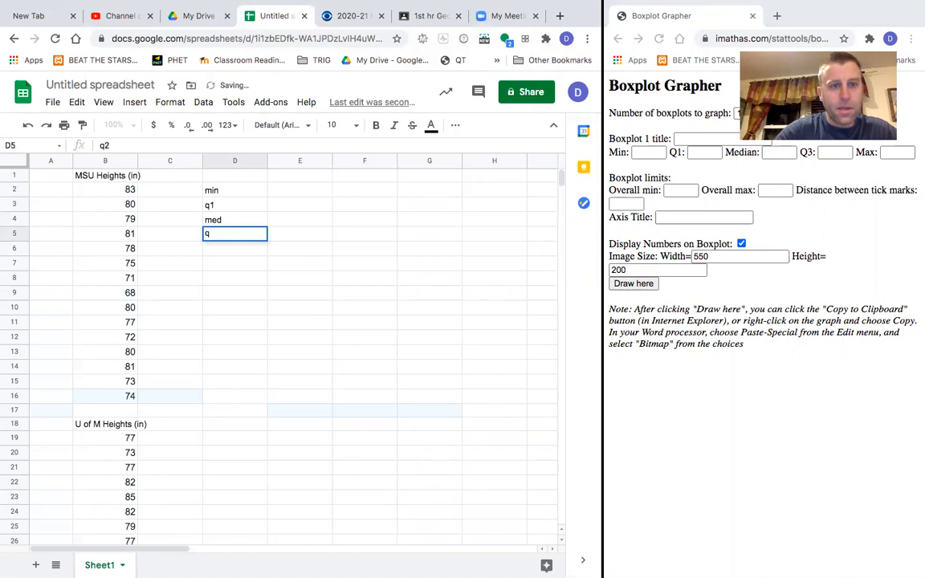
pyautogui.write('3')
pyautogui.press('Return')
pyautogui.write('max')
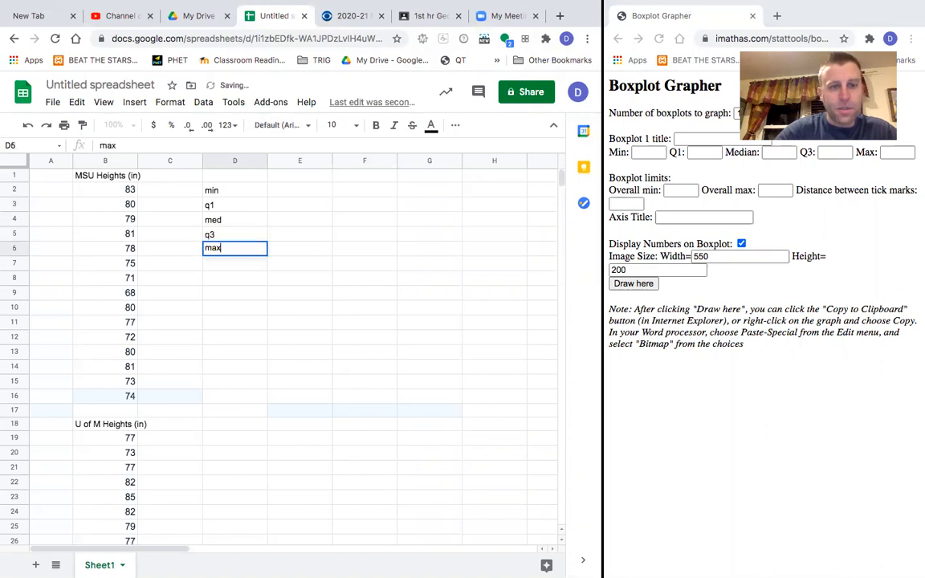
pyautogui.press('Return')
# - Enter the labels min, q1, med, q3 and max in D19:D23 beside the U of M heights
pyautogui.press('Down')
pyautogui.press('Down')
pyautogui.press('Down')
pyautogui.press('Down')
pyautogui.press('Down')
pyautogui.press('Down')
pyautogui.press('Down')
pyautogui.press('Down')
pyautogui.press('Down')
pyautogui.press('Down')
pyautogui.press('Down')
pyautogui.press('Down')
pyautogui.write('mi')
pyautogui.press('Return')
pyautogui.write('q1')
pyautogui.press('Return')
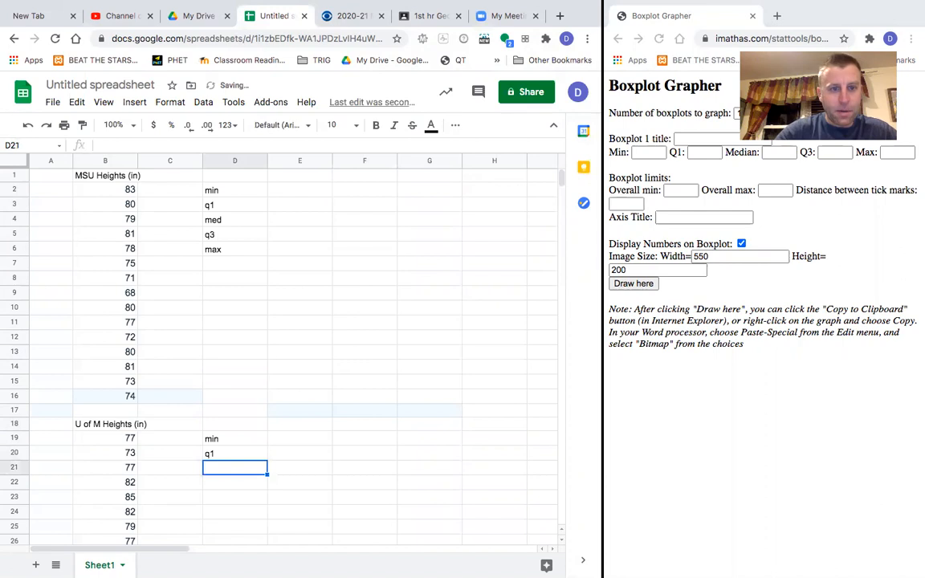
pyautogui.write('med')
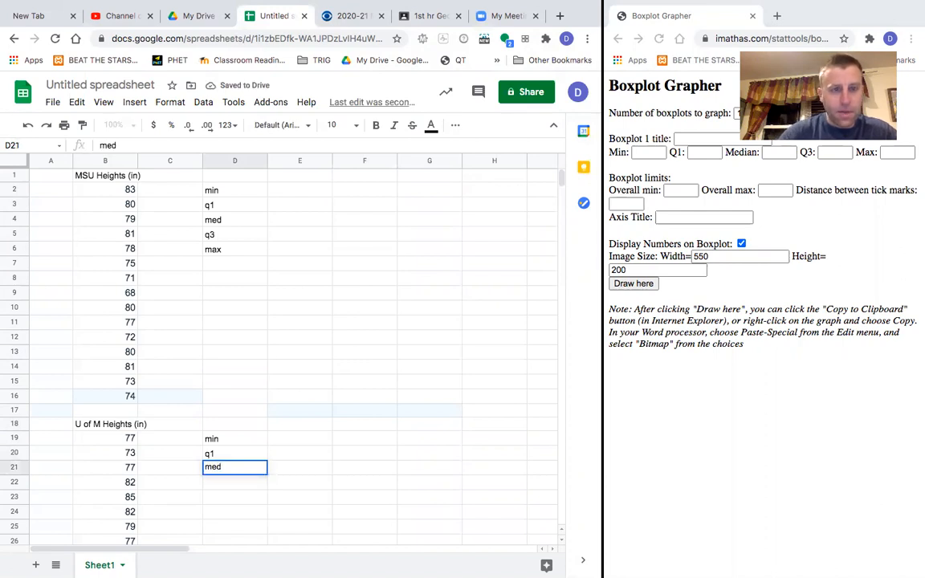
pyautogui.press('Return')
pyautogui.write('q3')
pyautogui.press('Return')
pyautogui.write('max')
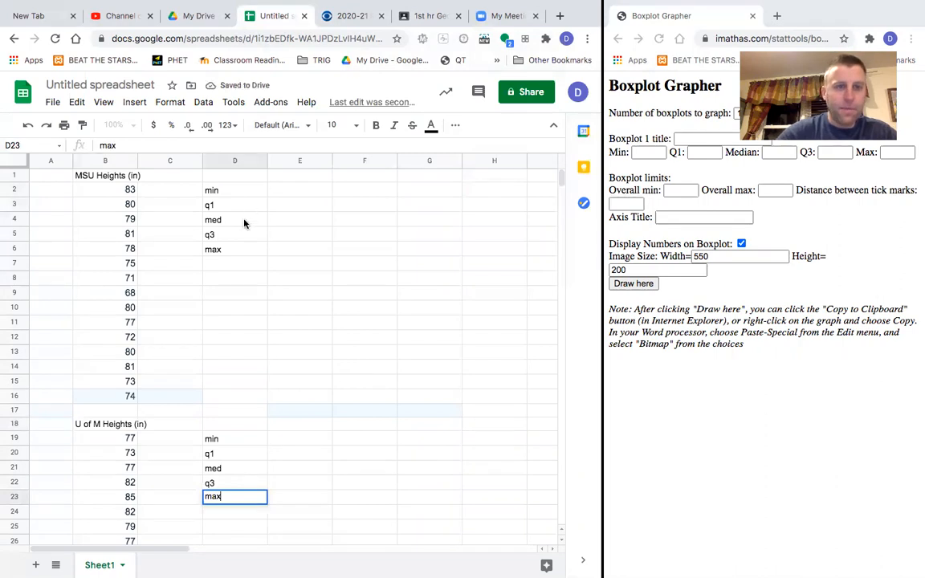
pyautogui.click(217, 218)
# - Sort the MSU heights in B2:B16 by column B in ascending order (A → Z), without a header row
pyautogui.moveTo(130, 190); pyautogui.dragTo(128, 401)
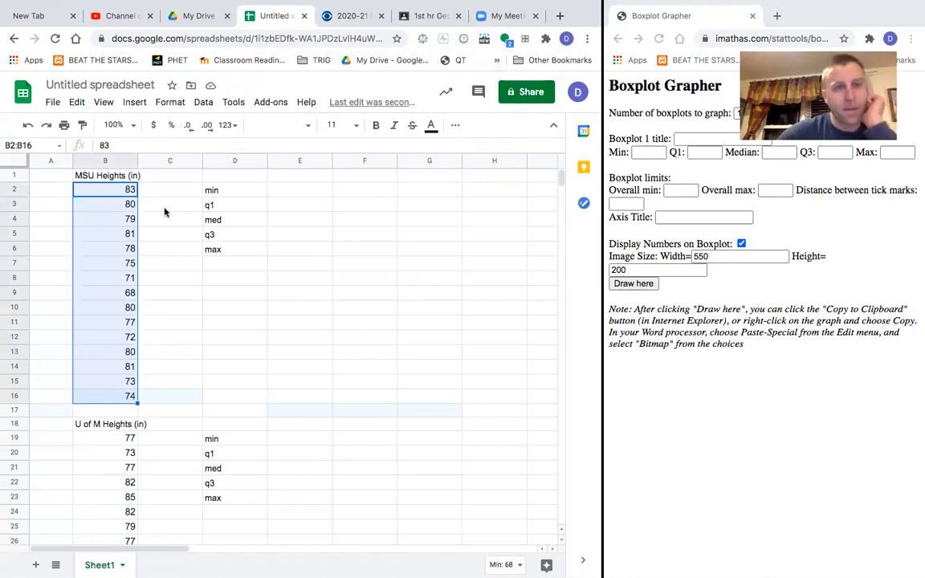
pyautogui.click(203, 103)
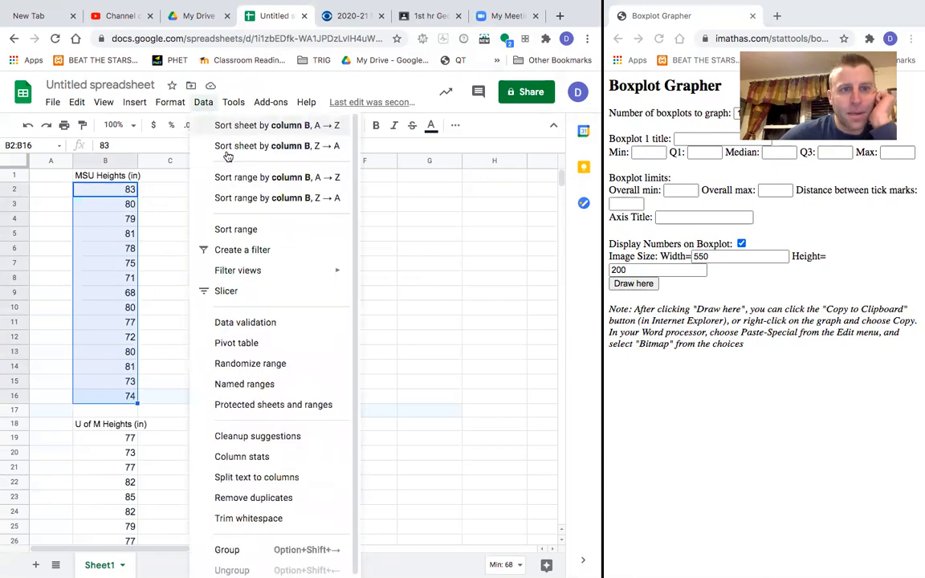
pyautogui.click(236, 230)
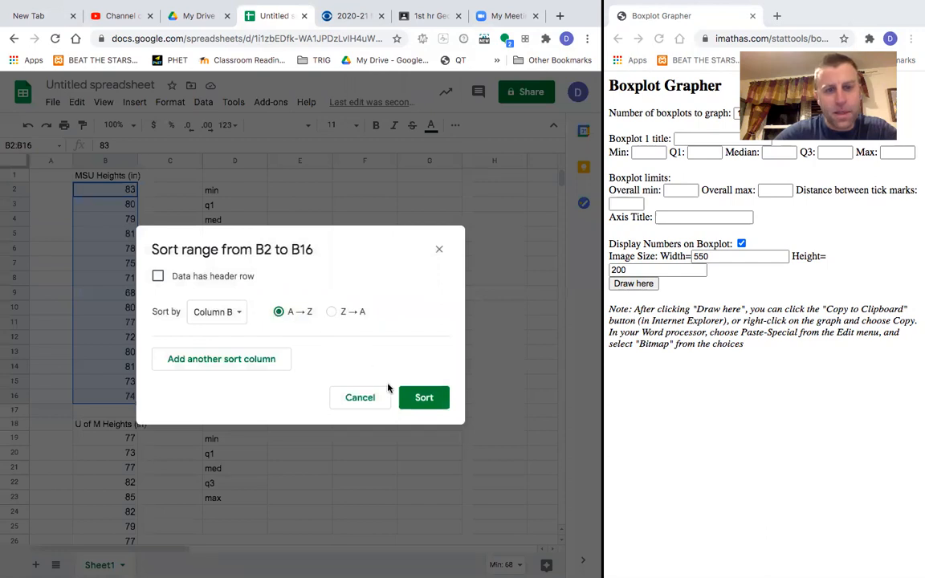
pyautogui.click(419, 398)
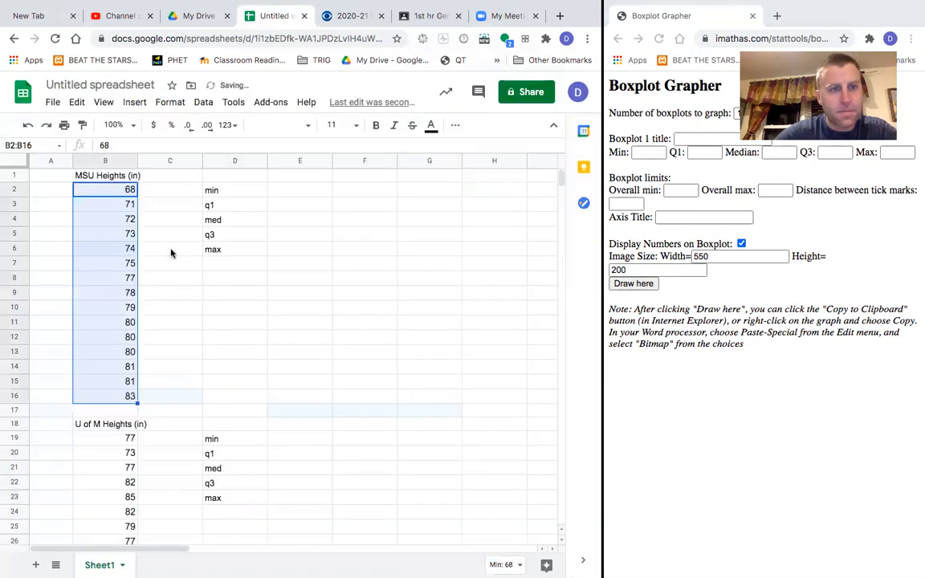
# - Sort the U of M heights in B19:B35 by column B in ascending order (A → Z), without a header row
pyautogui.moveTo(124, 435); pyautogui.dragTo(130, 470)
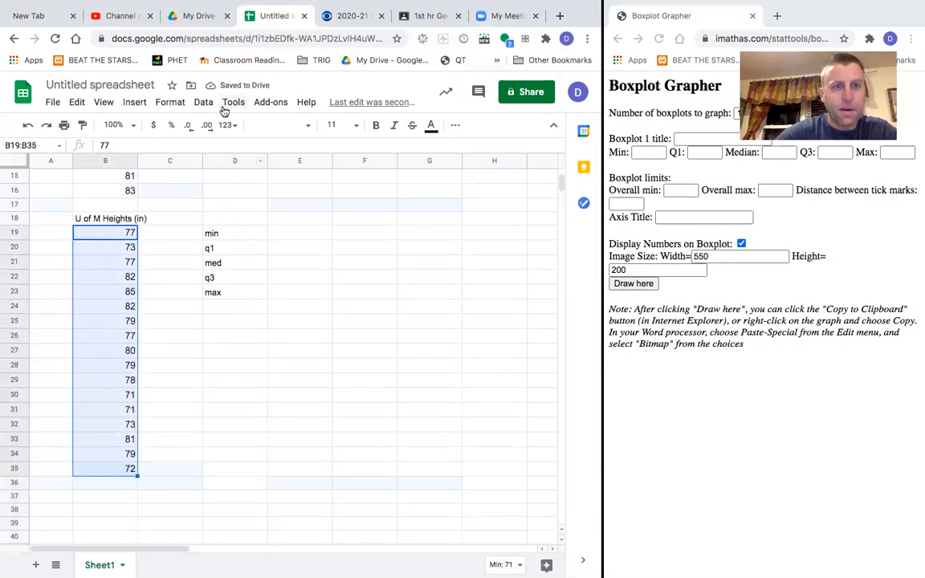
pyautogui.click(195, 104)
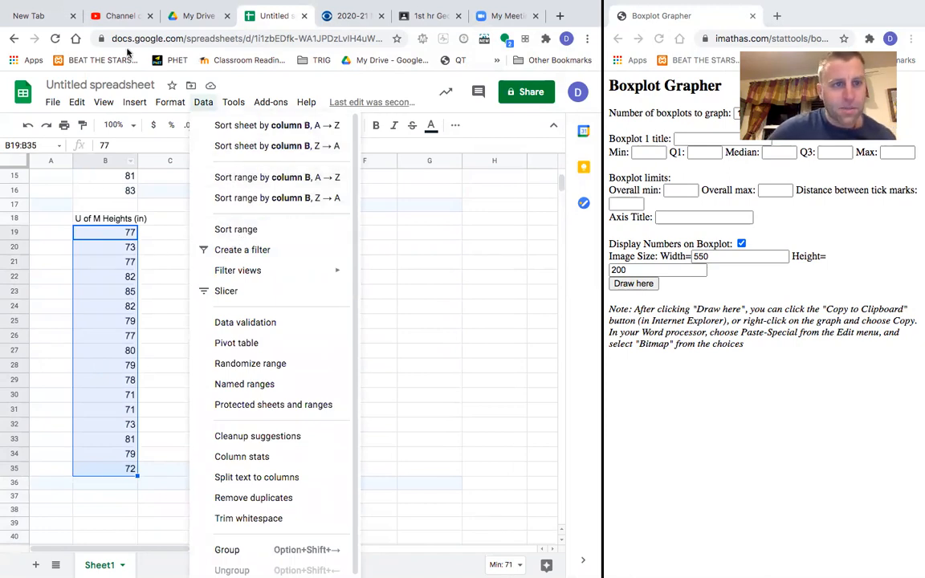
pyautogui.moveTo(131, 102)
pyautogui.moveTo(178, 110)
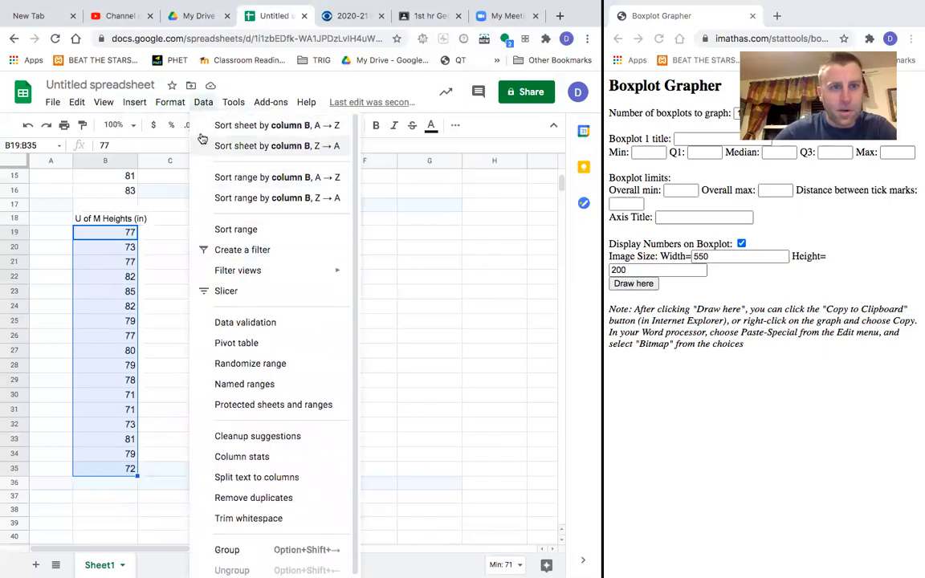
pyautogui.click(233, 229)
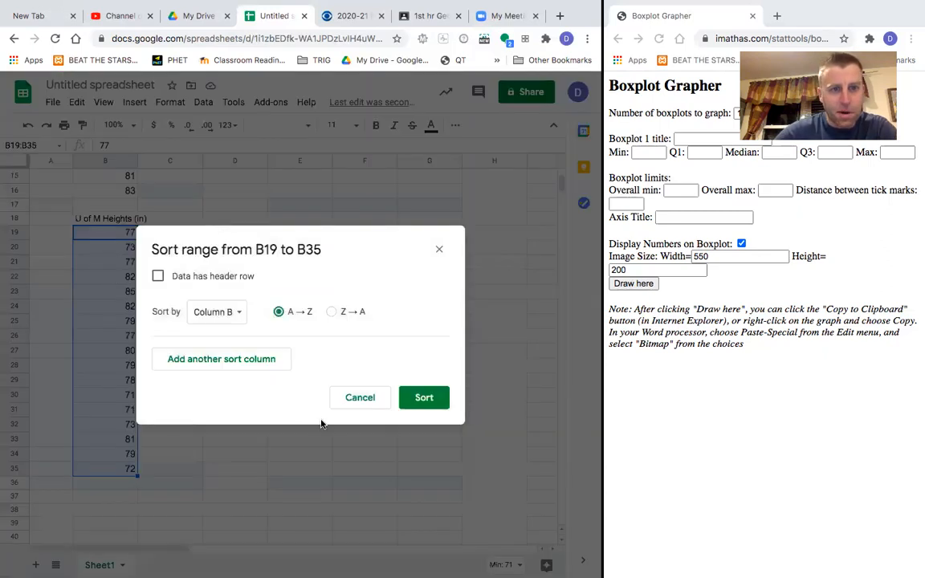
pyautogui.click(423, 397)
# - Enter the MSU minimum 68 in E2 and the maximum 83 in E6
pyautogui.scroll(5, 277, 303)
pyautogui.scroll(1, 277, 304)
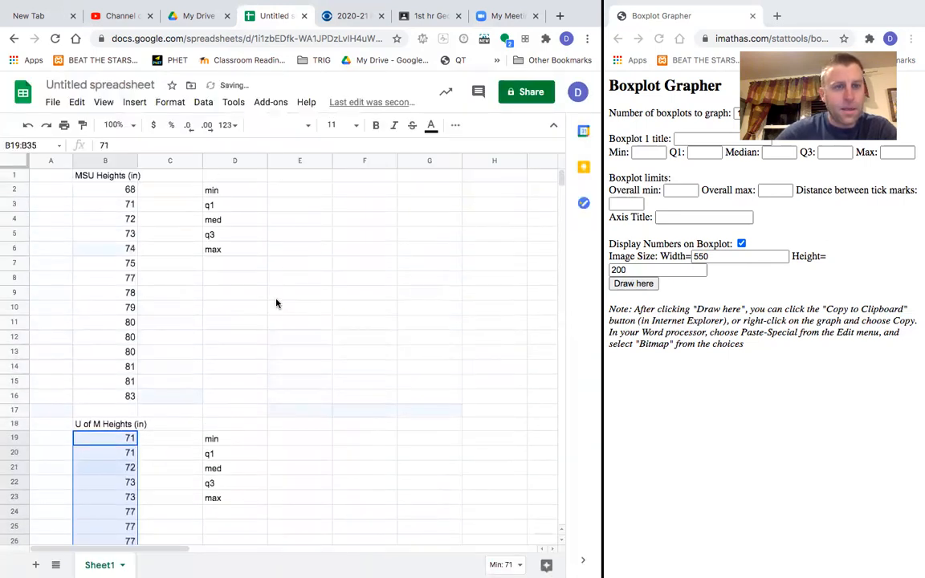
pyautogui.click(290, 195)
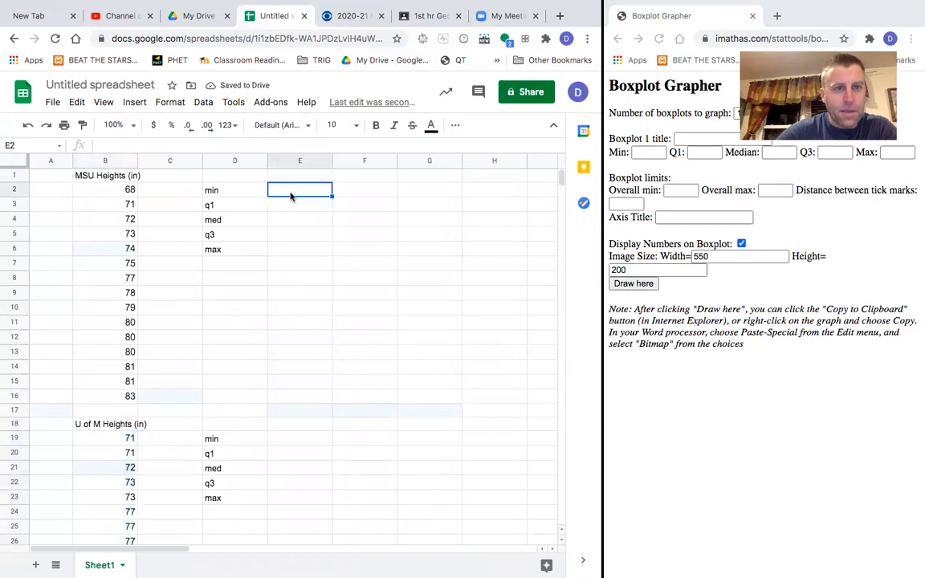
pyautogui.write('68')
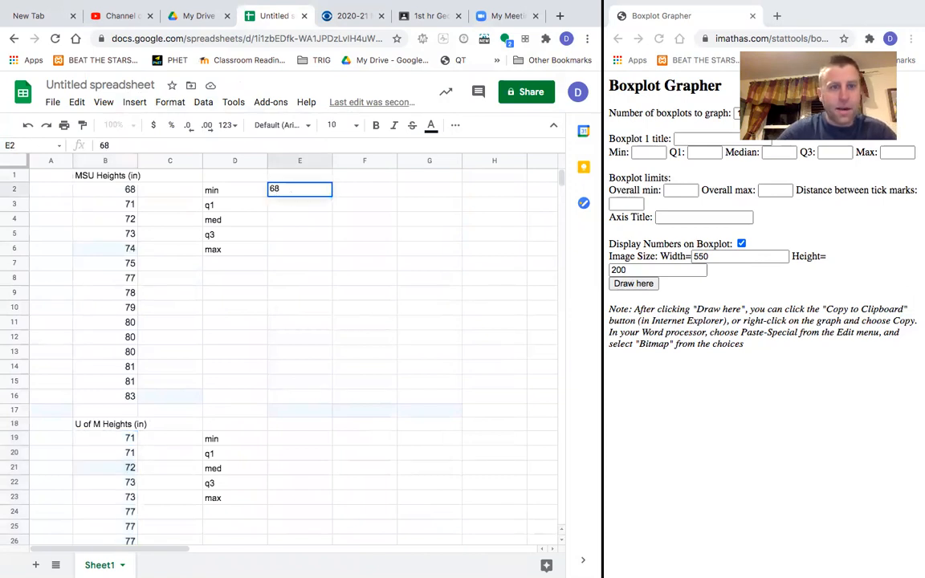
pyautogui.press('Return')
pyautogui.press('Down')
pyautogui.press('Down')
pyautogui.press('Down')
pyautogui.write('8')
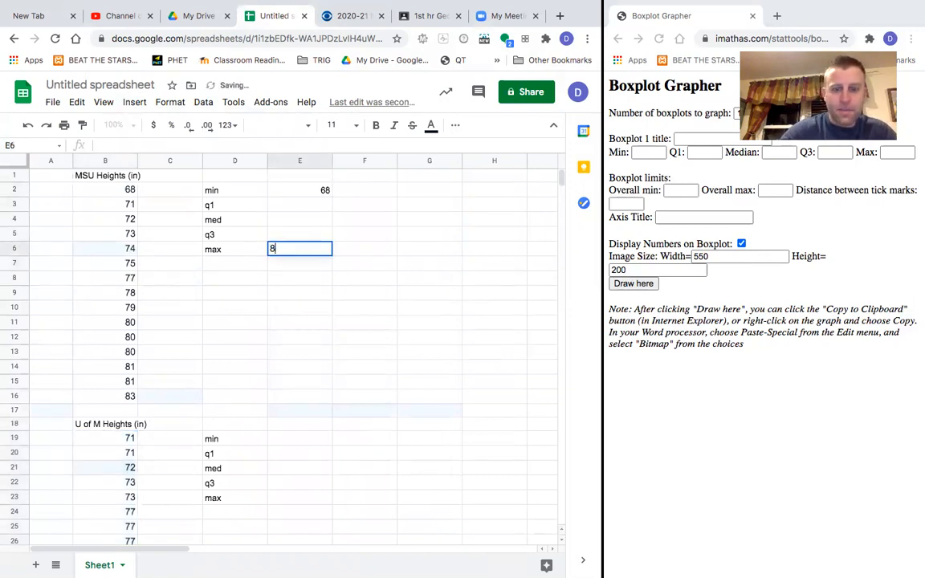
pyautogui.write('3')
pyautogui.press('Up')
# - Count the sorted MSU heights to locate the middle one and enter the median 78 in E4
pyautogui.press('Up')
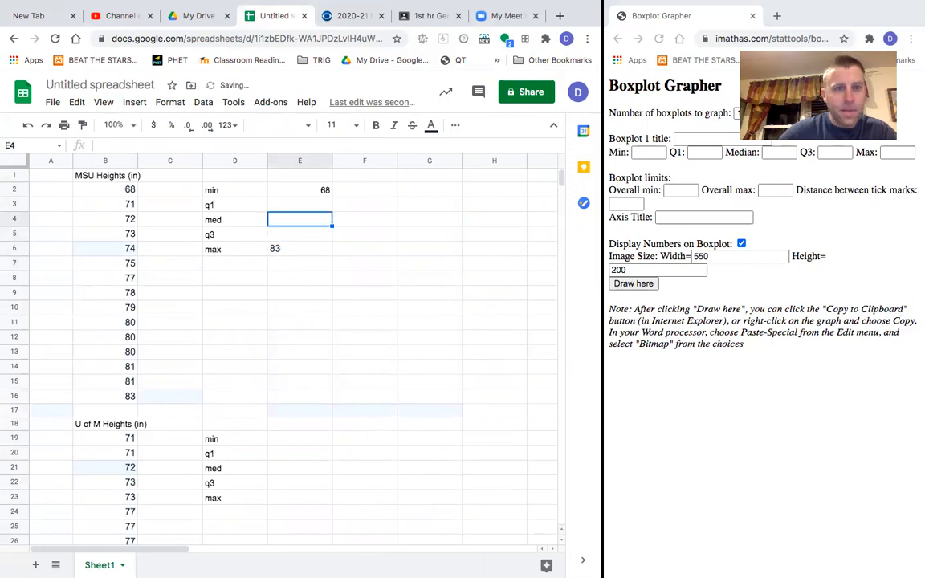
pyautogui.click(108, 397)
pyautogui.moveTo(108, 399); pyautogui.dragTo(120, 191)
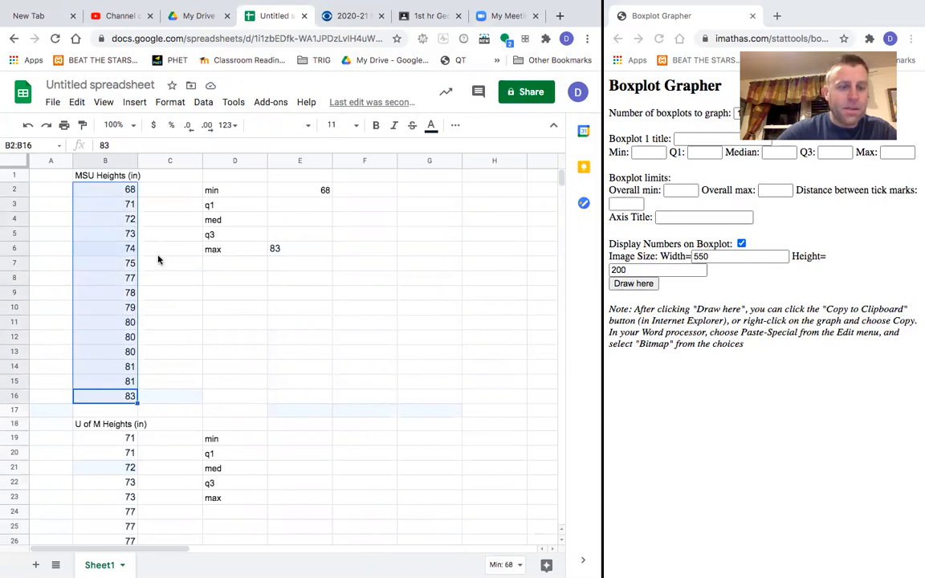
pyautogui.click(159, 256)
pyautogui.click(120, 366)
pyautogui.click(126, 399)
pyautogui.moveTo(126, 401); pyautogui.dragTo(113, 306)
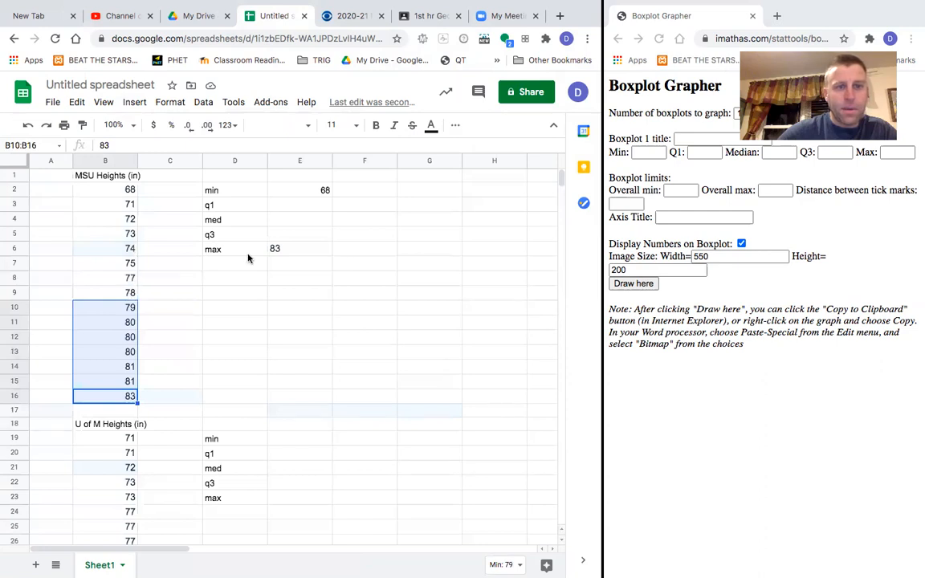
pyautogui.click(294, 222)
pyautogui.write('78')
pyautogui.press('Return')
# - Select the MSU heights below the median, B2:B8, to find their middle and enter 73 as q1 in E3
pyautogui.click(308, 211)
pyautogui.moveTo(129, 190); pyautogui.dragTo(133, 277)
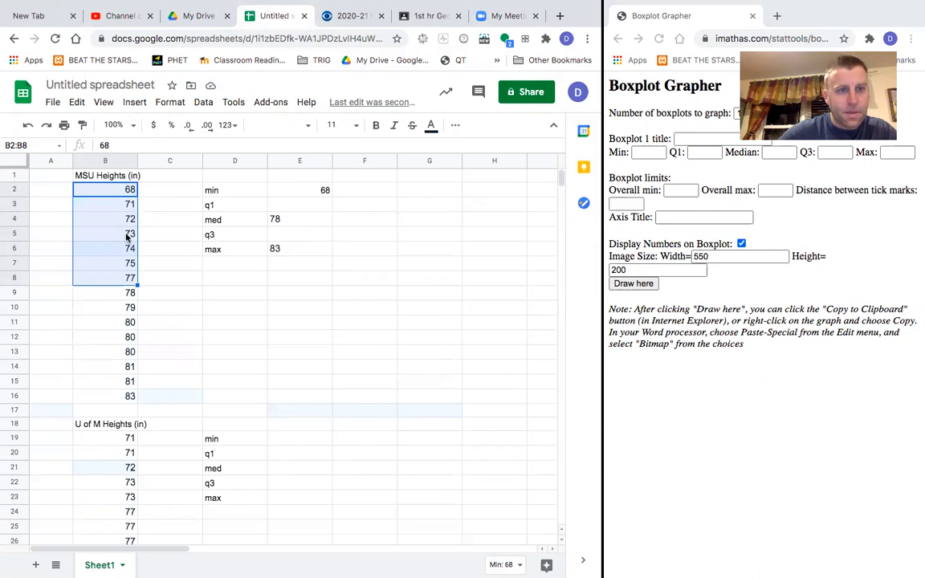
pyautogui.click(291, 207)
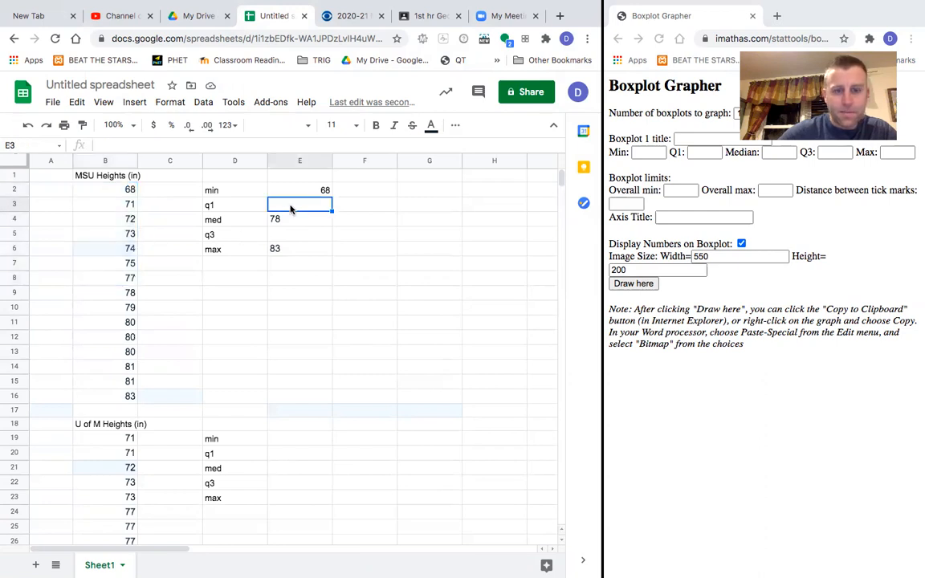
pyautogui.write('74')
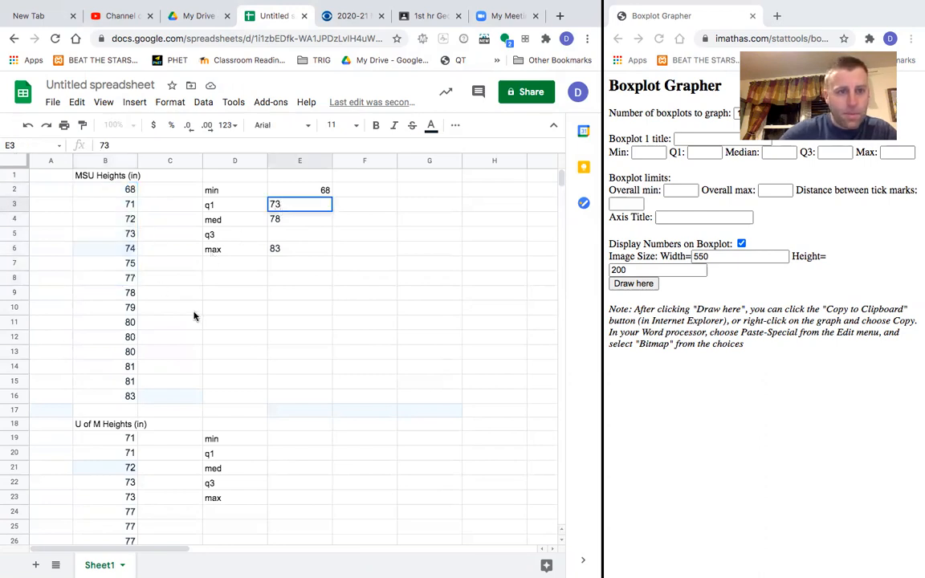
# - Select the MSU heights above the median, B10:B16, to find their middle and enter 80 as q3 in E5
pyautogui.click(117, 395)
pyautogui.moveTo(116, 397); pyautogui.dragTo(104, 309)
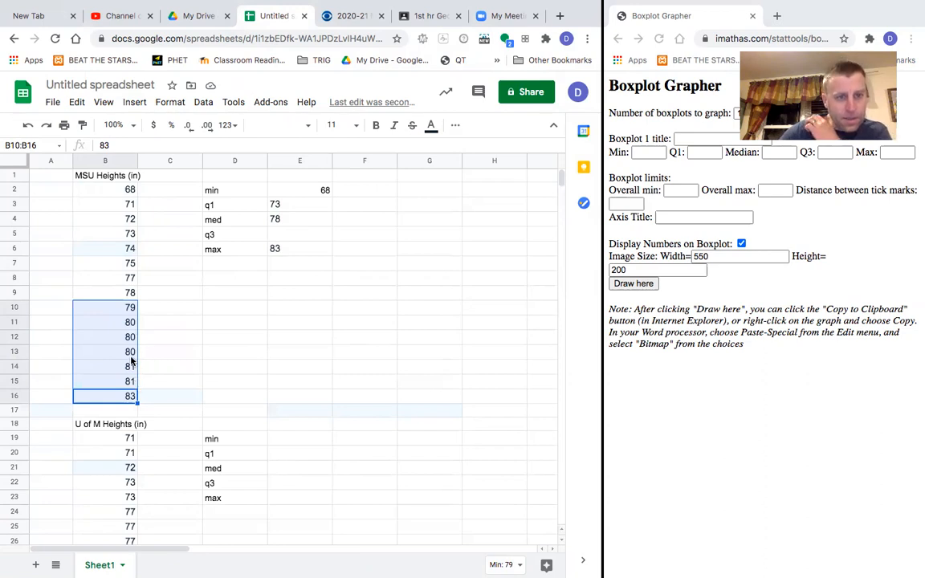
pyautogui.click(302, 224)
pyautogui.click(304, 233)
pyautogui.write('80')
pyautogui.press('Return')
pyautogui.press('Down')
pyautogui.press('Down')
pyautogui.press('Down')
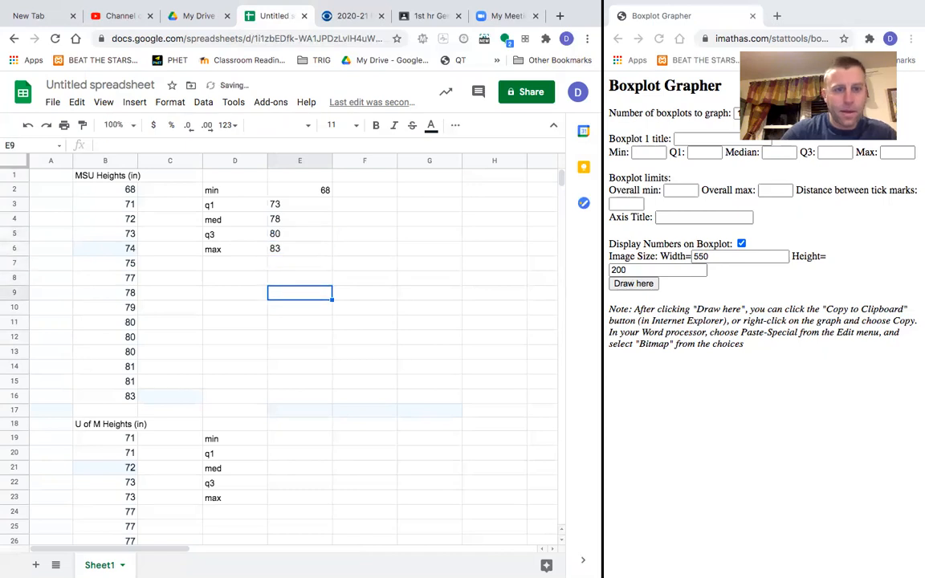
# - Enter the U of M minimum 71 in E19 and the maximum 85 in E23
pyautogui.scroll(-5, 277, 353)
pyautogui.scroll(-1, 277, 353)
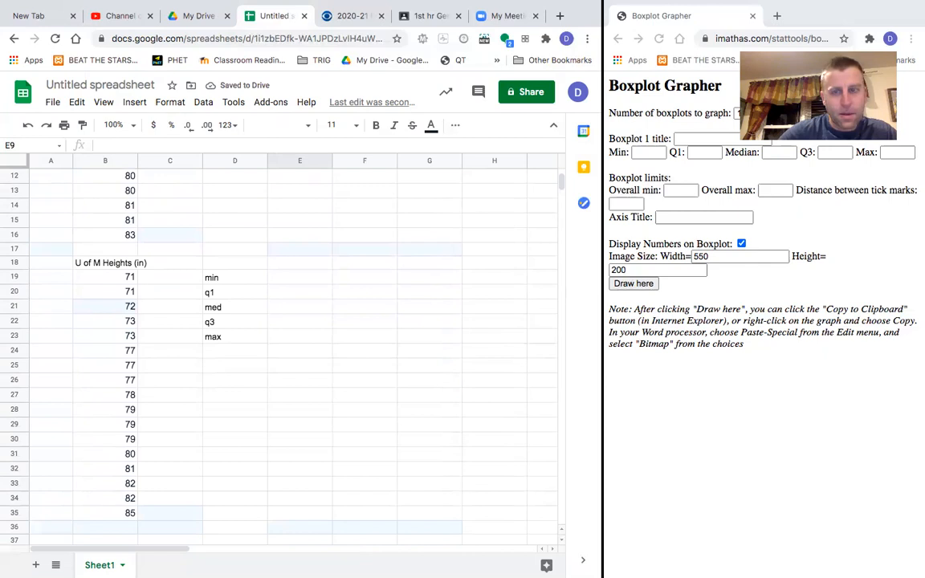
pyautogui.click(293, 278)
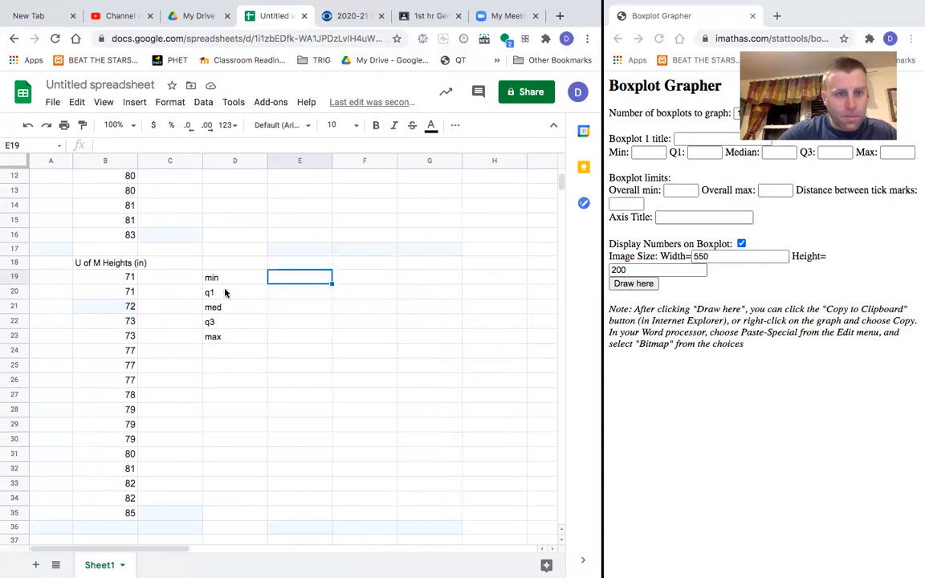
pyautogui.write('7')
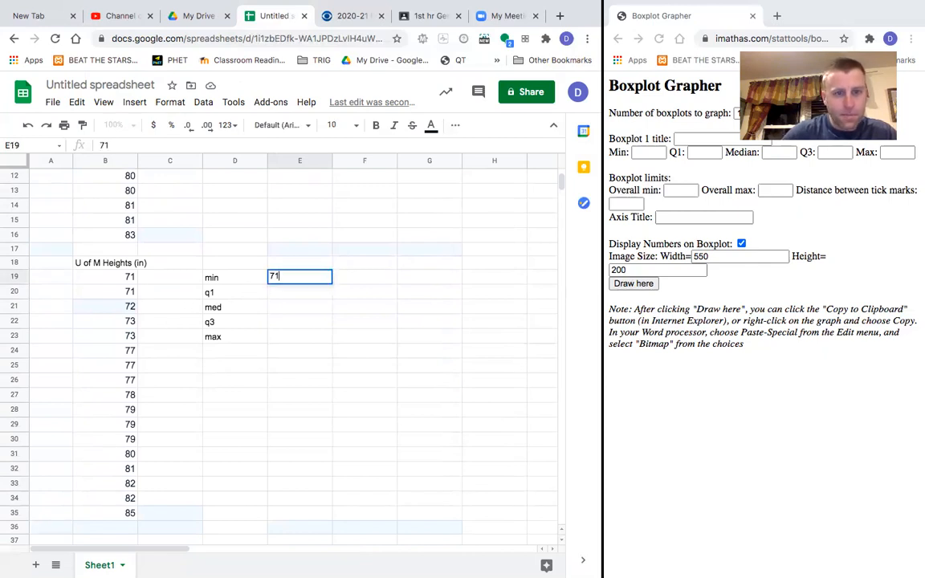
pyautogui.write('1')
pyautogui.press('Down')
pyautogui.press('Down')
pyautogui.press('Down')
pyautogui.press('Down')
pyautogui.write('85')
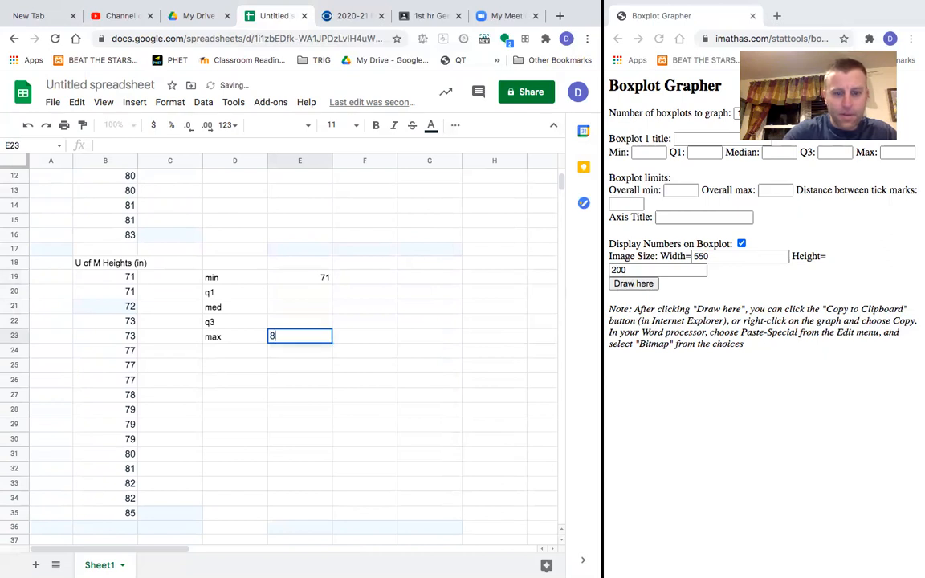
# - Select and count the U of M heights in B19:B35 to locate the middle one and enter the median 78 in E21
pyautogui.press('Up')
pyautogui.press('Up')
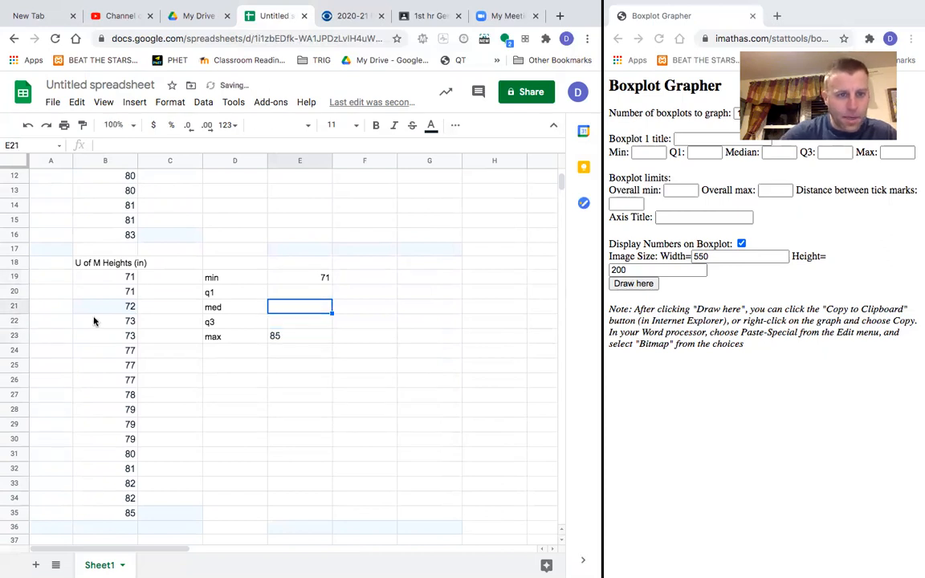
pyautogui.moveTo(116, 277); pyautogui.dragTo(134, 516)
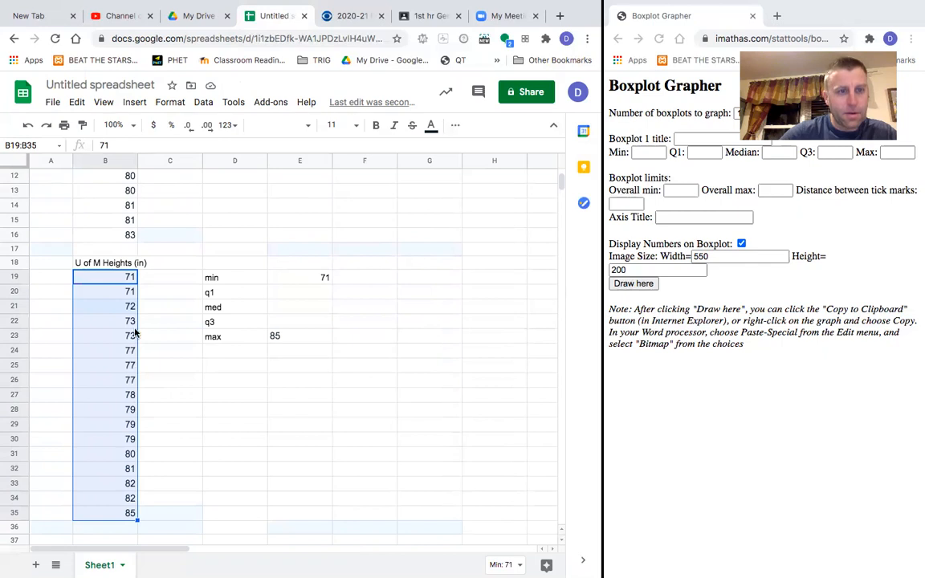
pyautogui.click(141, 399)
pyautogui.moveTo(125, 276); pyautogui.dragTo(127, 386)
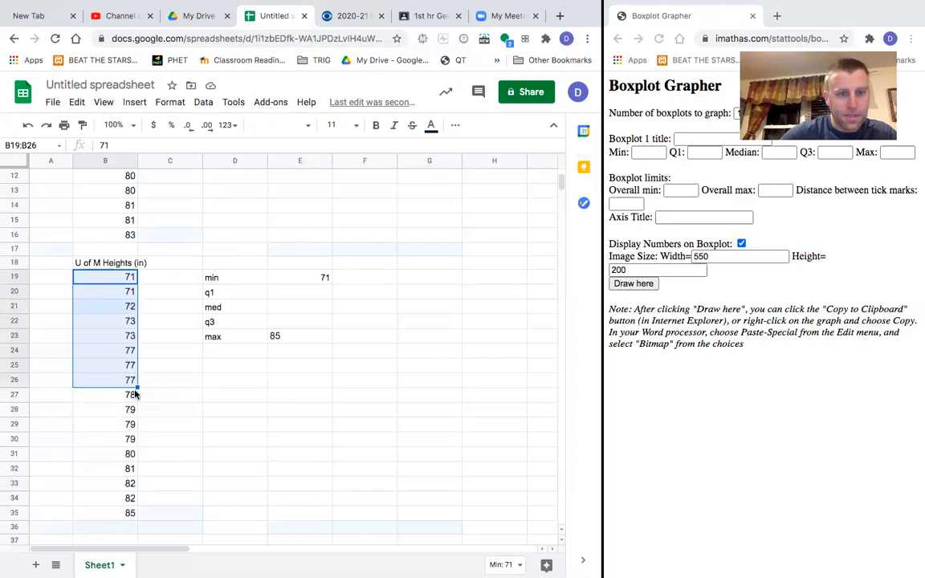
pyautogui.click(283, 307)
pyautogui.write('78')
# - Select the U of M heights below the median, B19:B26, to find their middle and enter 73 as q1 in E20
pyautogui.moveTo(125, 279); pyautogui.dragTo(127, 382)
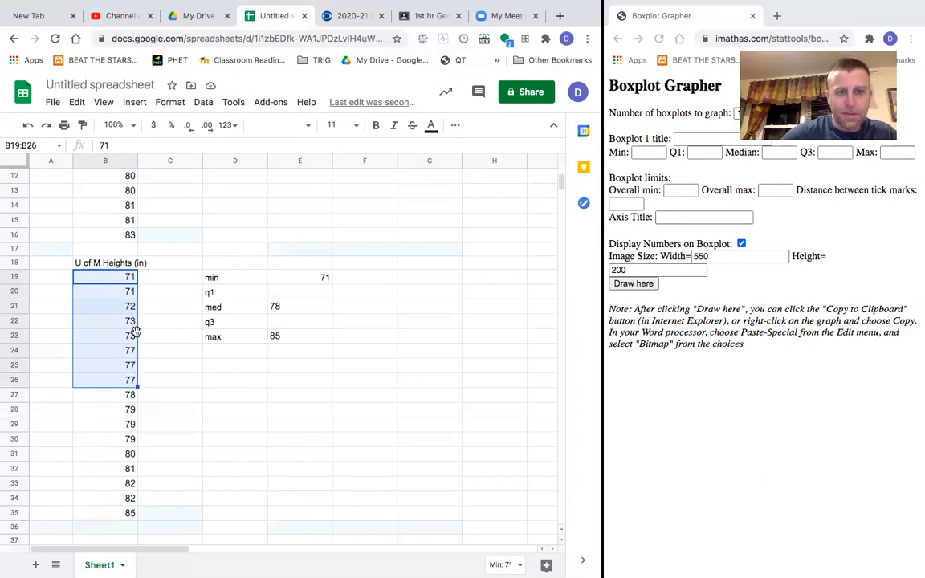
pyautogui.click(307, 294)
pyautogui.write('73')
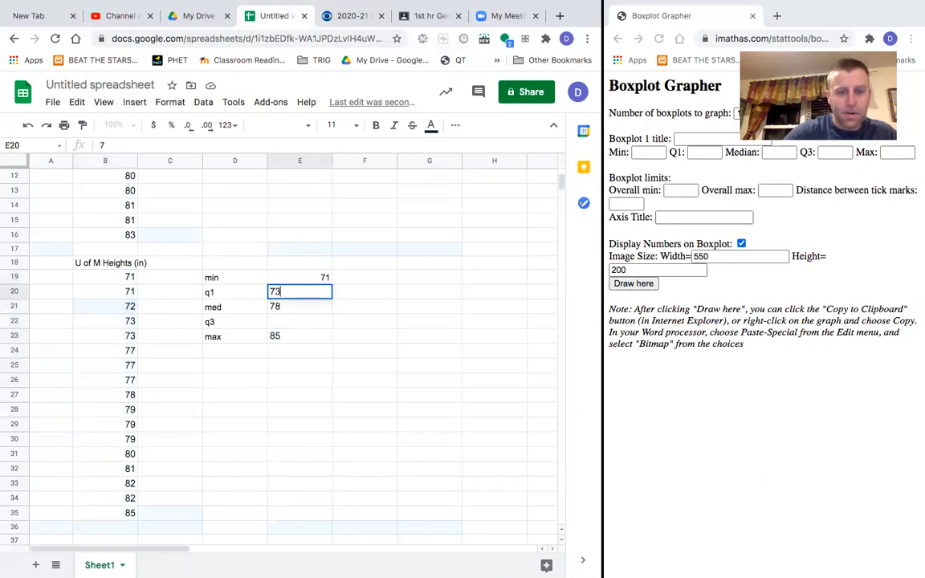
# - Select the U of M heights above the median, B28:B35, to find their middle and enter 80.5 as q3 in E22
pyautogui.moveTo(130, 514); pyautogui.dragTo(129, 411)
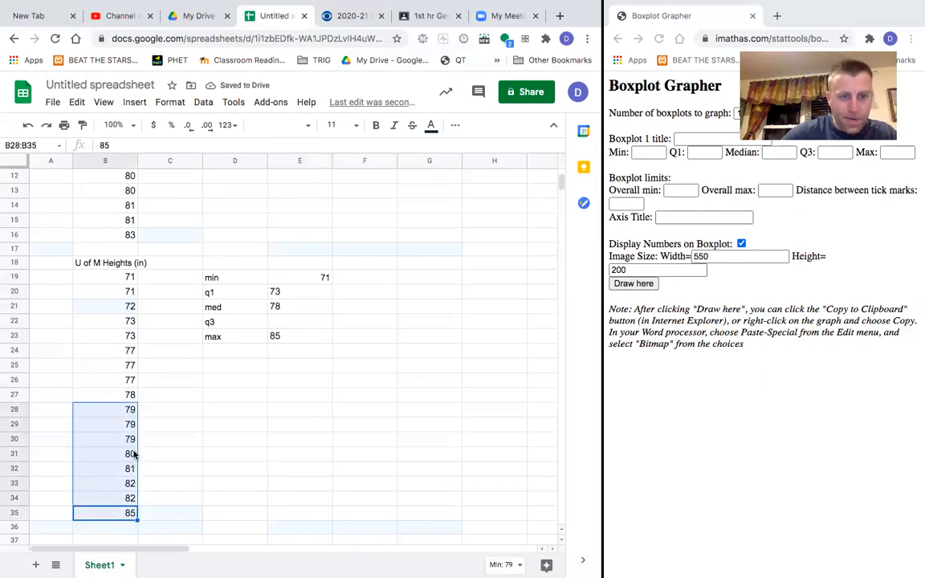
pyautogui.click(295, 321)
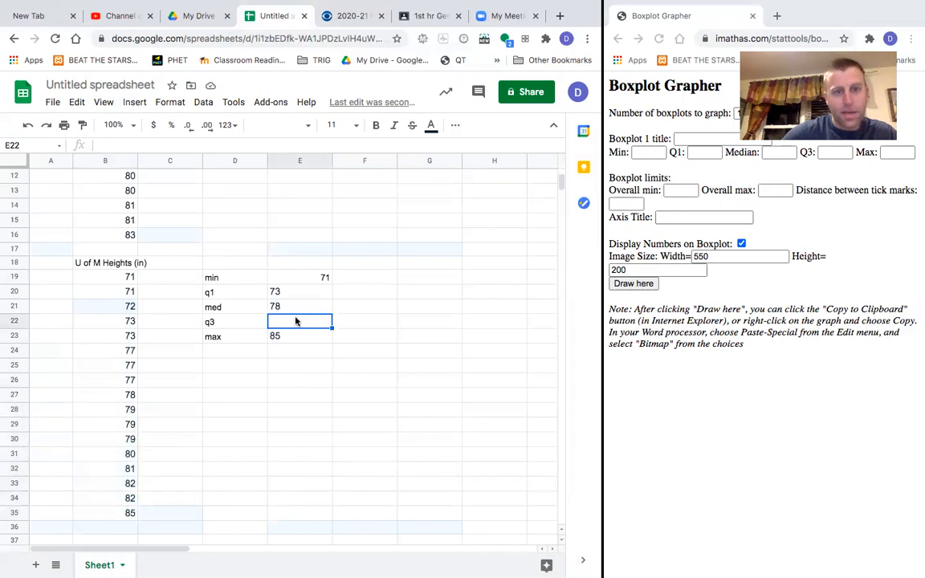
pyautogui.write('80.5')
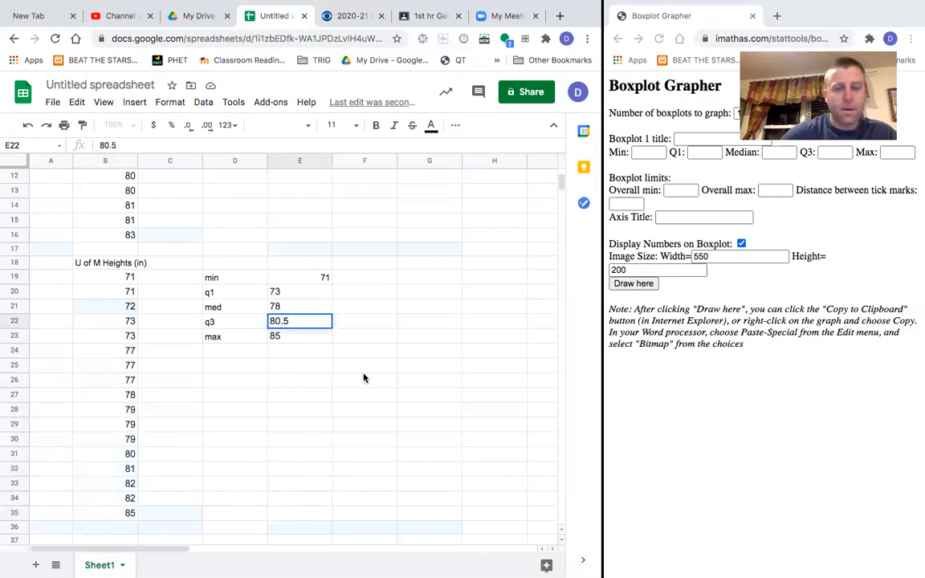
pyautogui.click(363, 377)
# - Switch to Boxplot Grapher, set the number of boxplots to 2 and title the first one MSU Heights
pyautogui.scroll(1, 363, 377)
pyautogui.scroll(2, 363, 378)
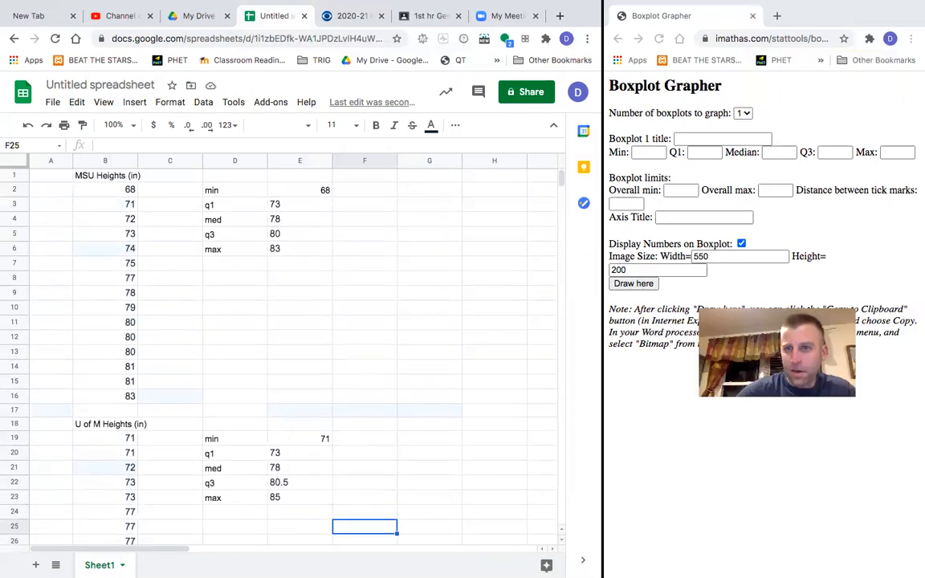
pyautogui.click(702, 118)
pyautogui.click(742, 113)
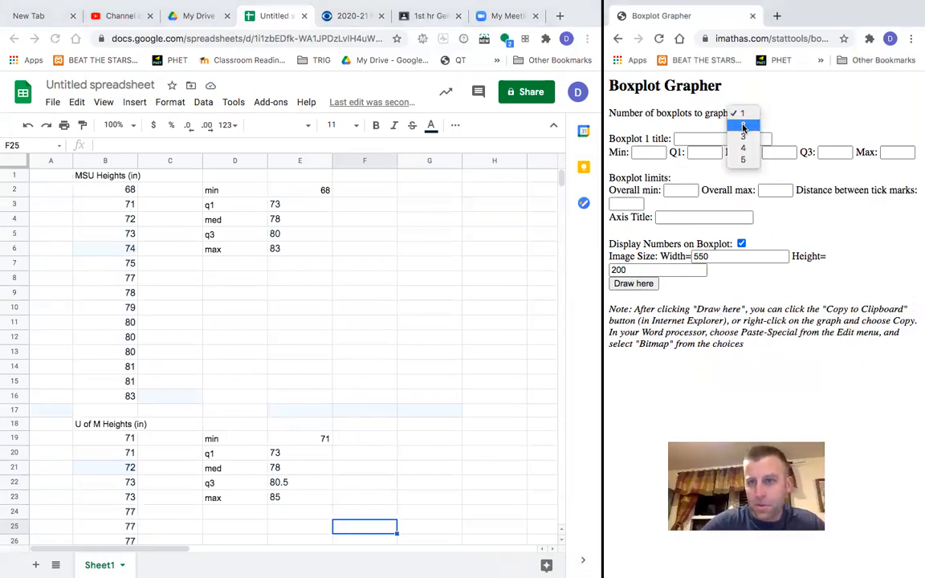
pyautogui.click(743, 126)
pyautogui.click(709, 139)
pyautogui.write('MSU Heights')
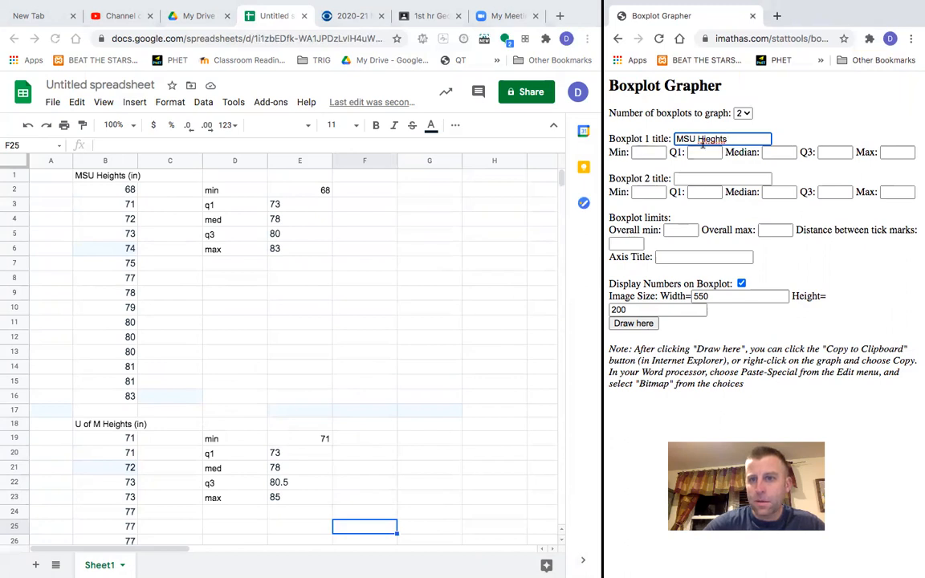
# - Fill in the MSU Heights boxplot with min 73, Q1 73, median 78, Q3 80 and max 83
pyautogui.click(654, 152)
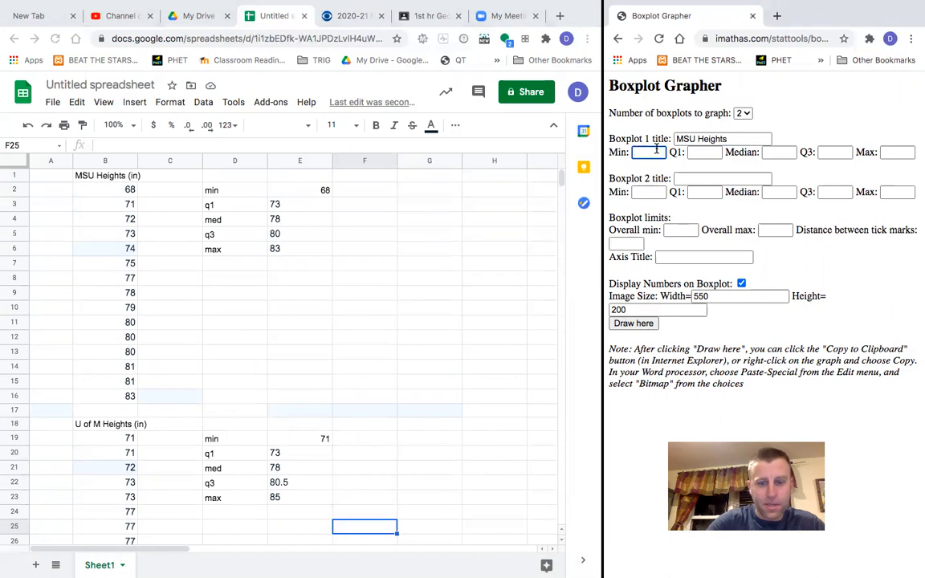
pyautogui.press('Tab')
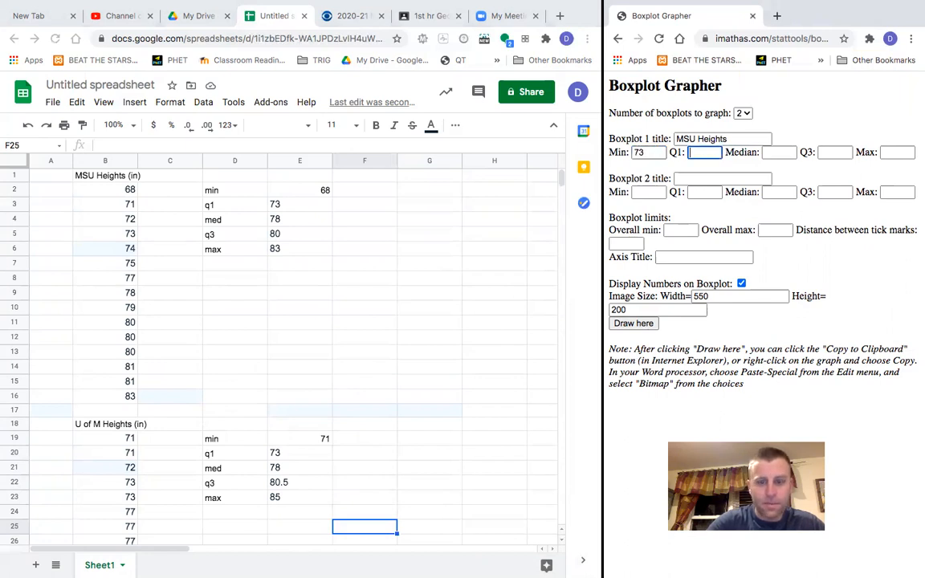
pyautogui.press('Tab')
pyautogui.write('78')
pyautogui.press('Tab')
pyautogui.write('80')
pyautogui.press('Tab')
pyautogui.write('83')
# - Title the second boxplot U of M Heights and fill in min 71, Q1 73, median 78, Q3 80.5 and max 85
pyautogui.click(743, 176)
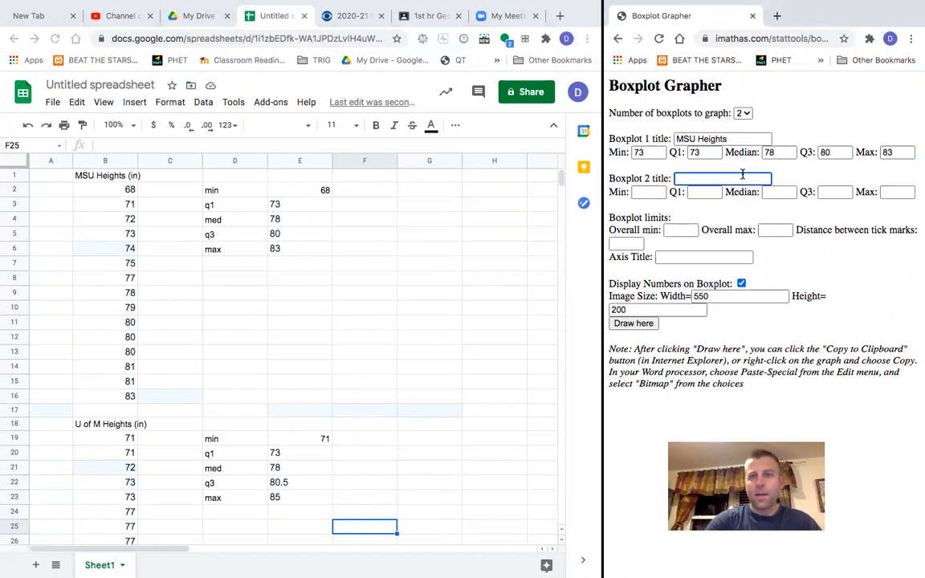
pyautogui.write('U of')
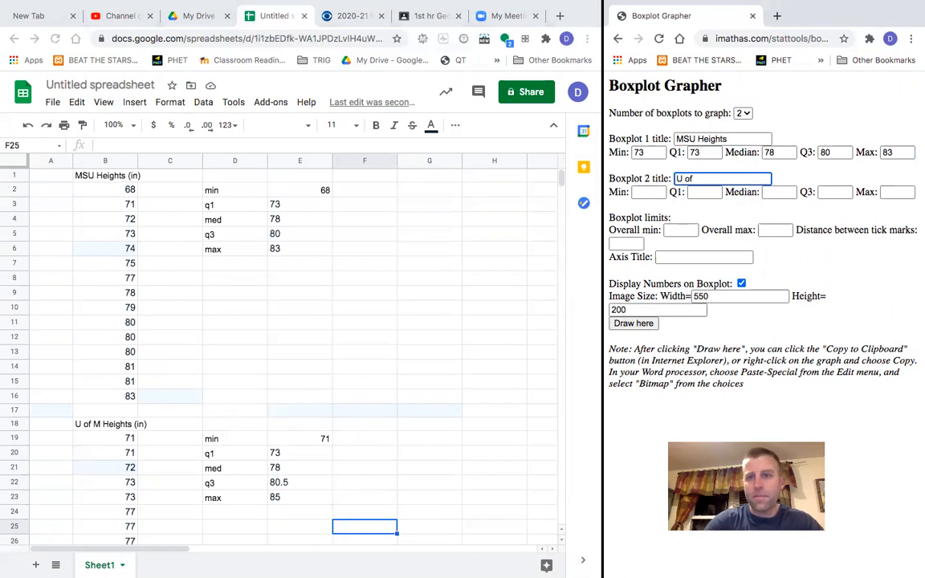
pyautogui.write(' M Heights')
pyautogui.press('Tab')
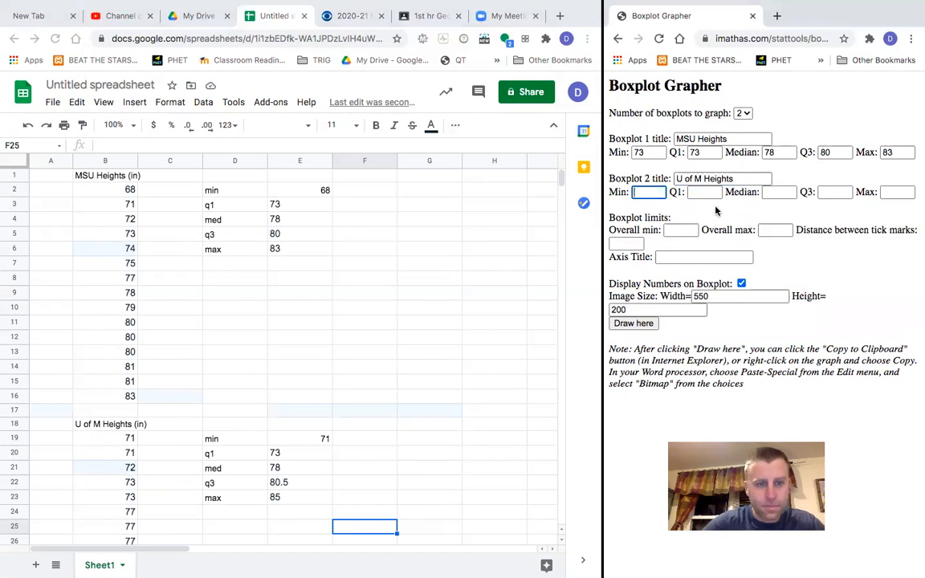
pyautogui.write('71')
pyautogui.press('Tab')
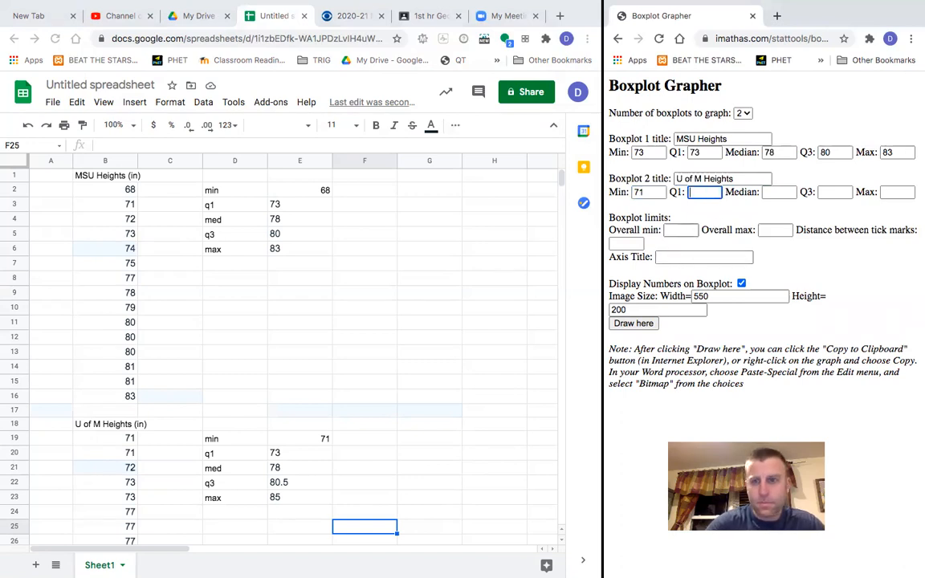
pyautogui.write('73')
pyautogui.press('Tab')
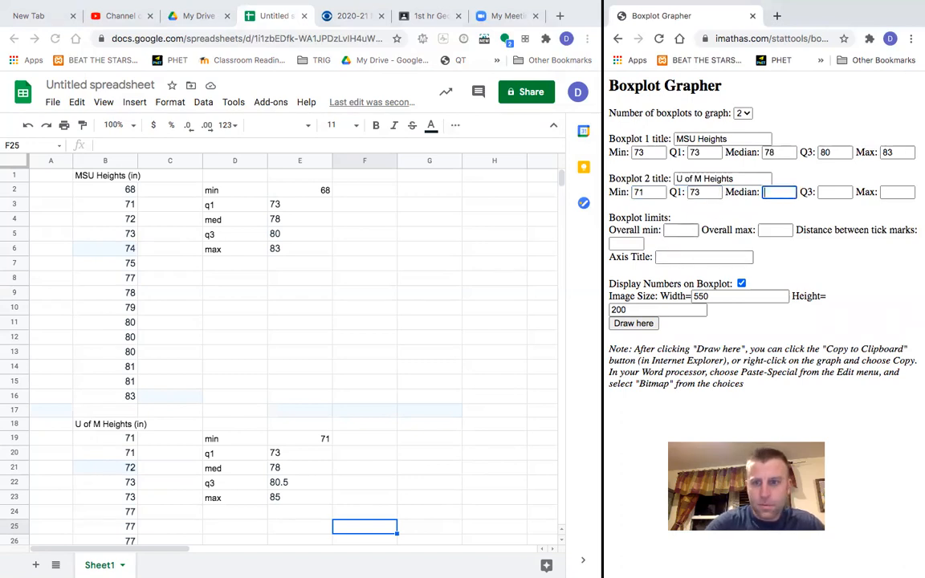
pyautogui.press('Tab')
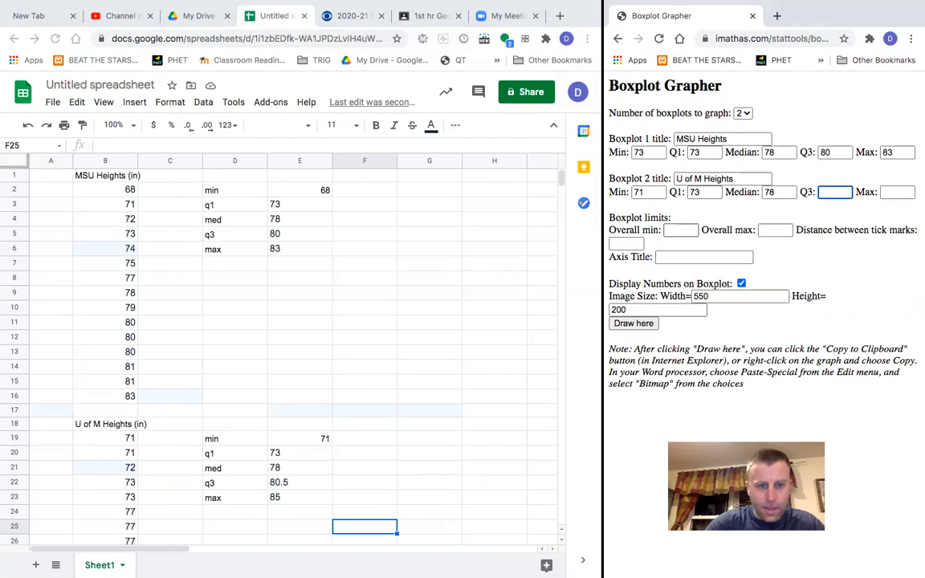
pyautogui.press('Tab')
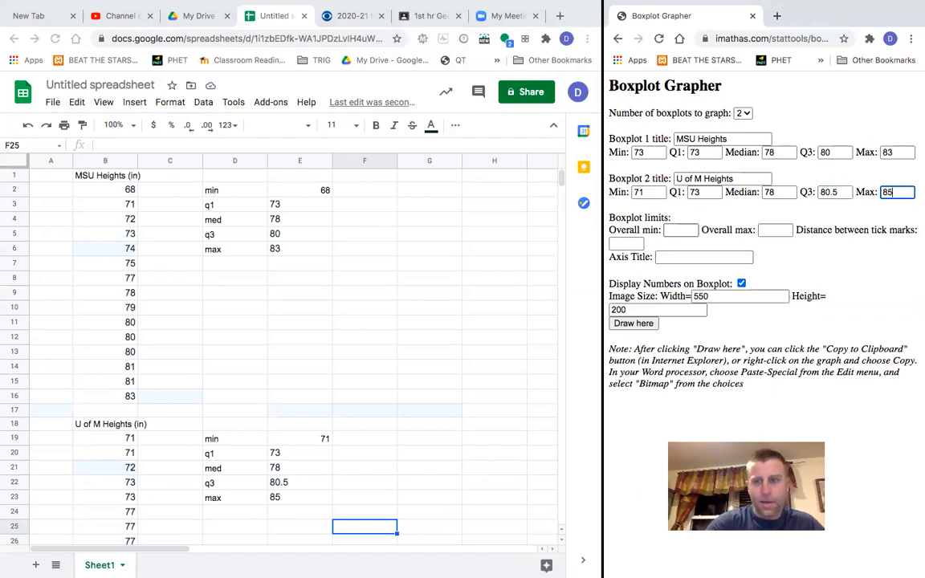
# - Set the boxplot limits to an overall min of 60 and max of 90, with a distance of 2 between tick marks
pyautogui.click(687, 228)
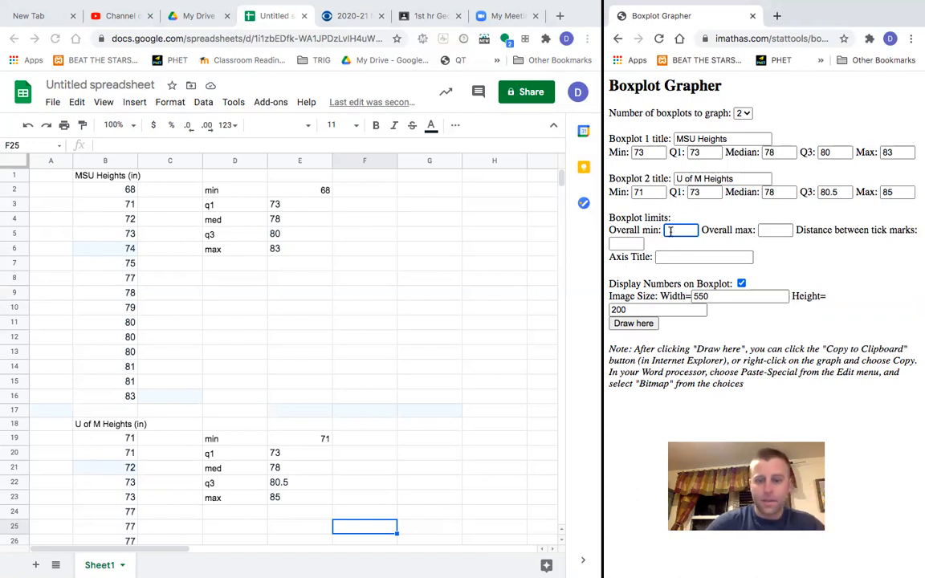
pyautogui.press('Tab')
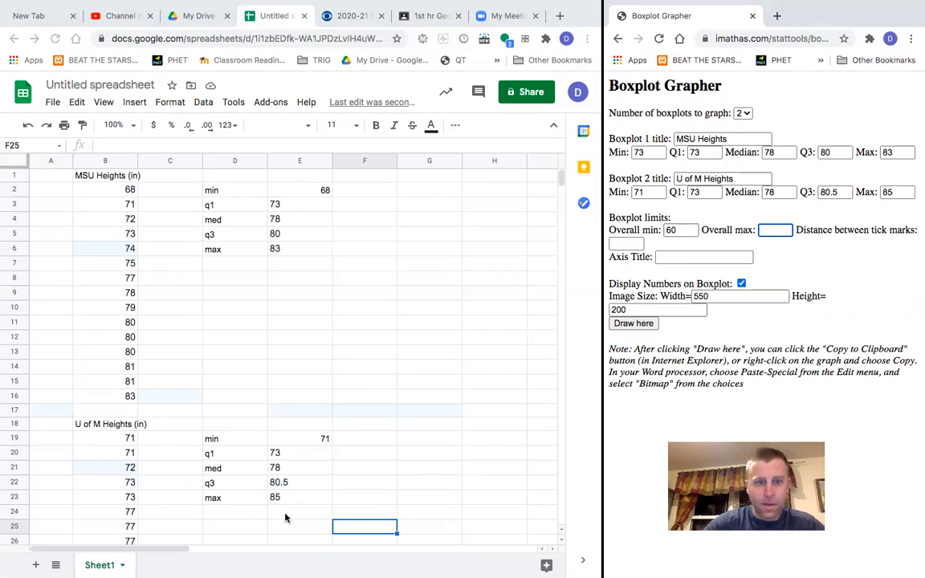
pyautogui.write('90')
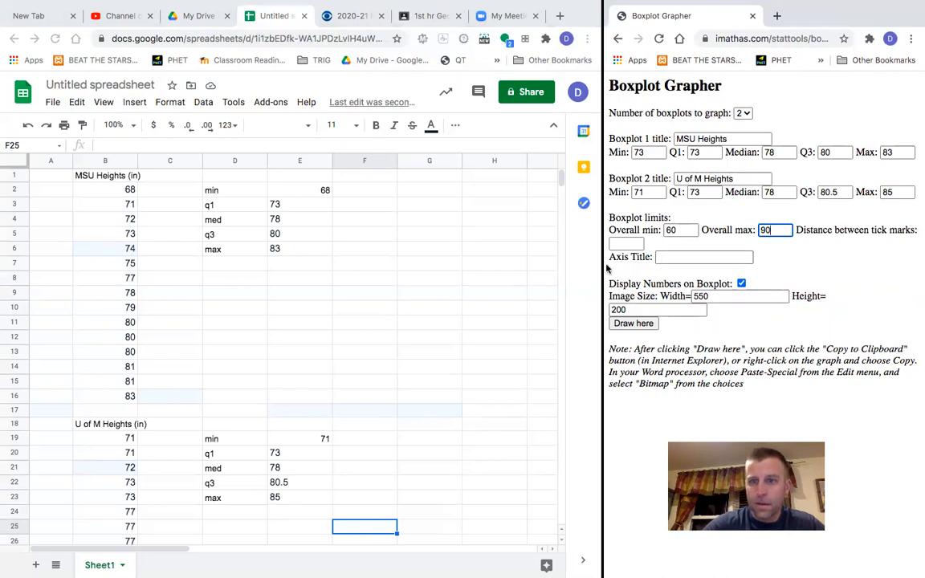
pyautogui.moveTo(602, 266); pyautogui.dragTo(535, 269)
pyautogui.click(863, 231)
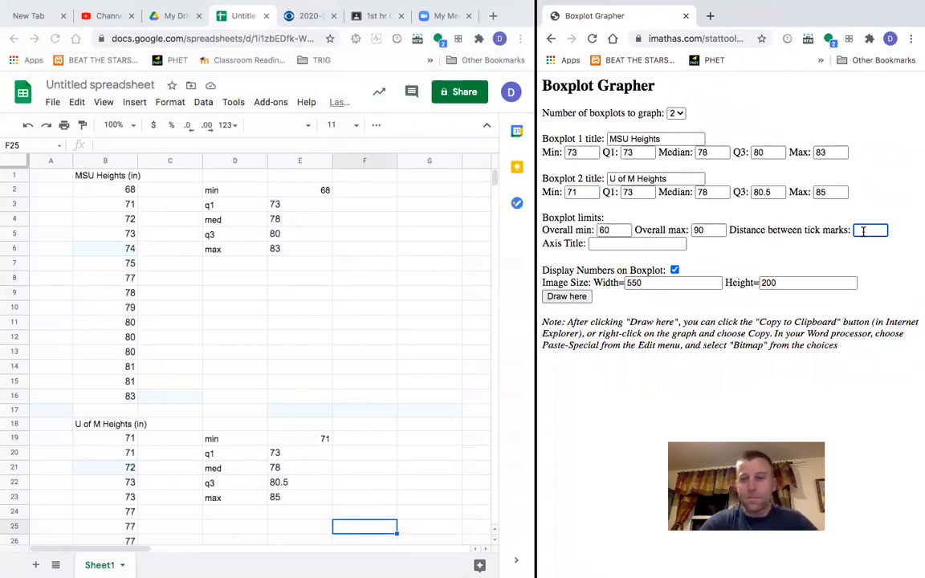
pyautogui.write('2')
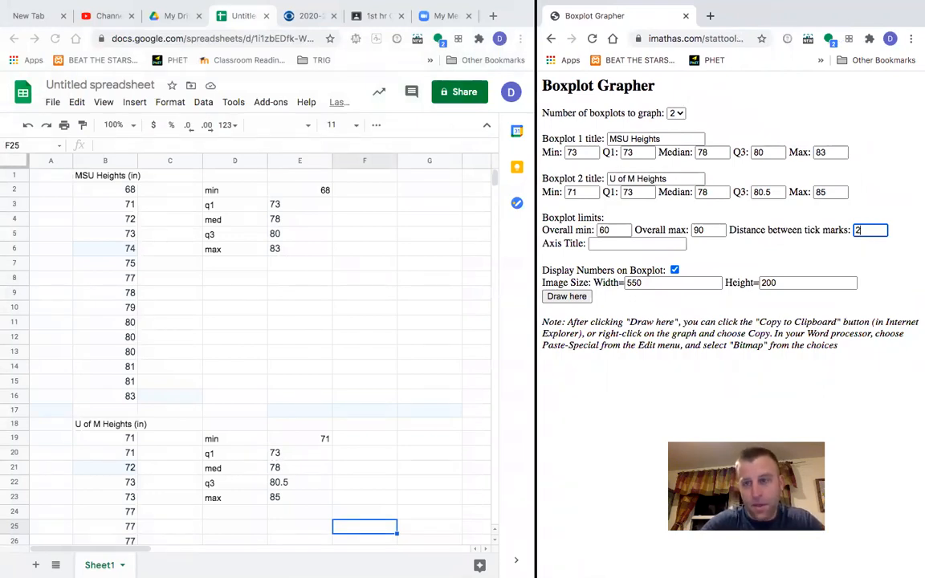
# - Title the axis Height (in) and draw the two boxplots
pyautogui.click(642, 244)
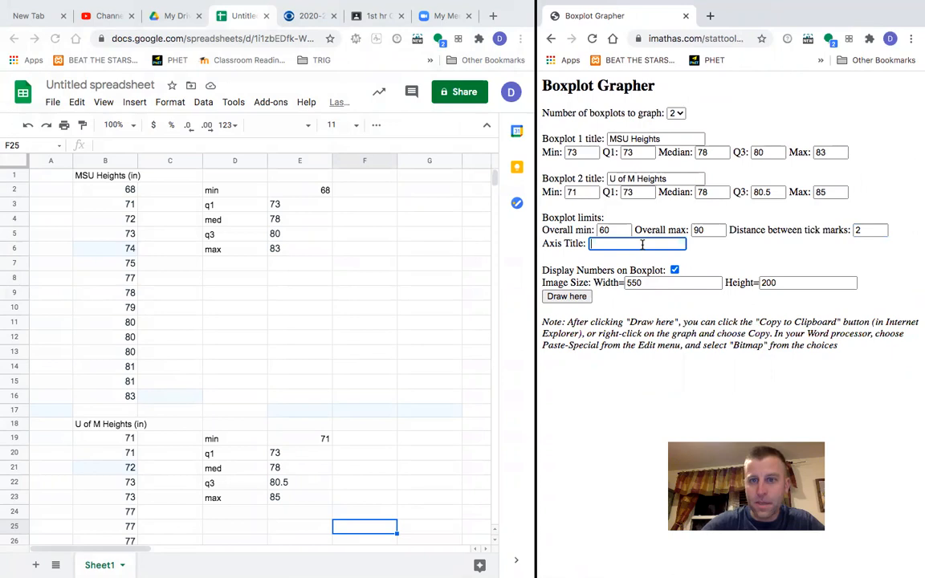
pyautogui.write('Hi')
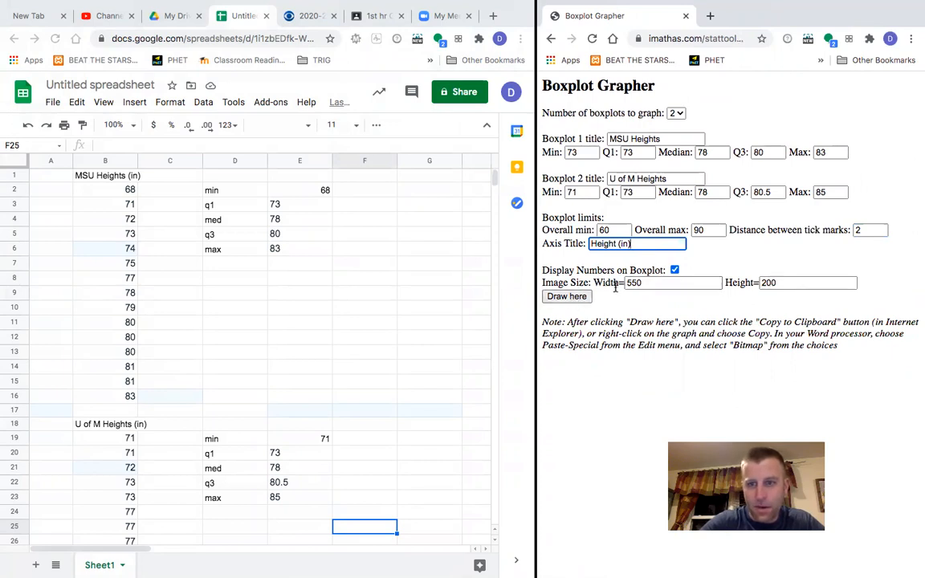
pyautogui.click(571, 297)
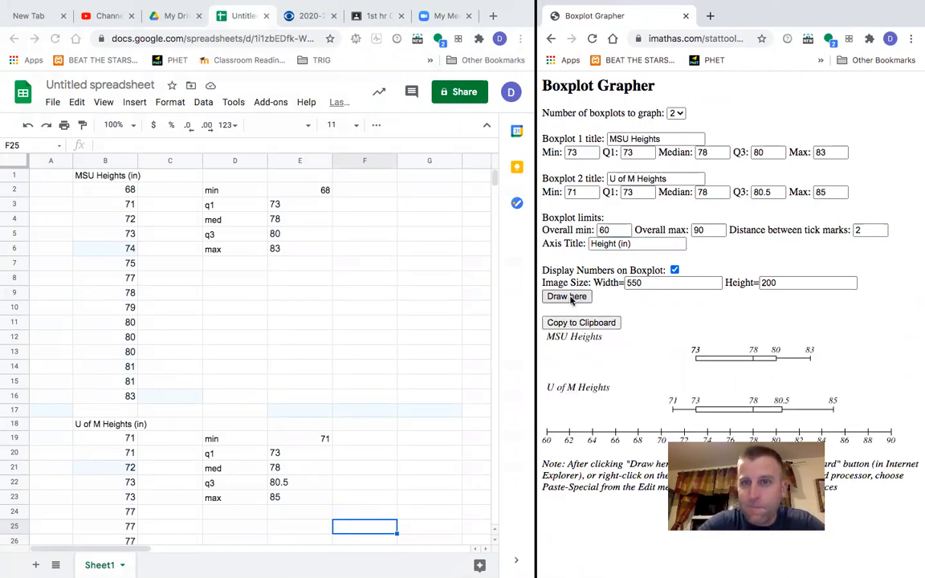
# - Correct the MSU Heights minimum to 68 and redraw the boxplots
pyautogui.doubleClick(571, 153)
pyautogui.write('6')
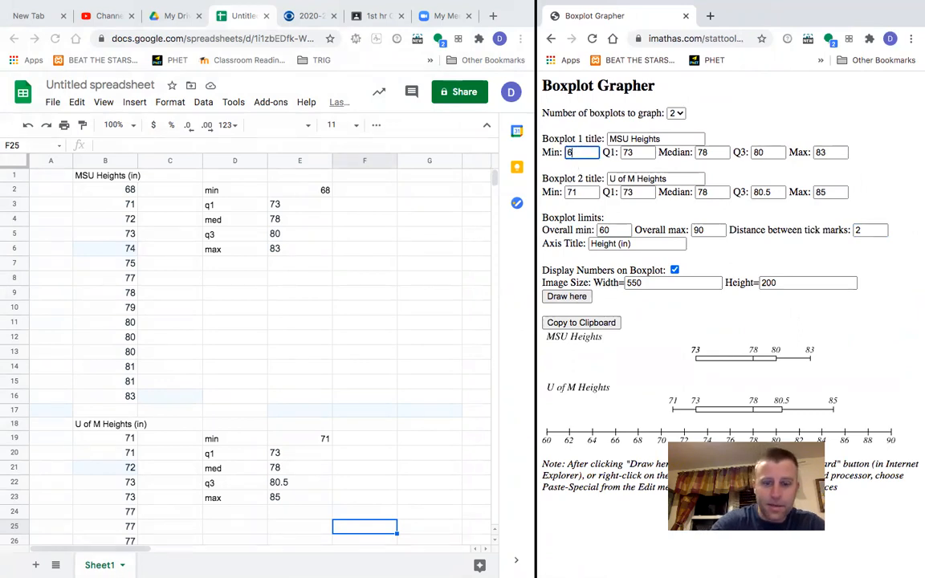
pyautogui.write('8')
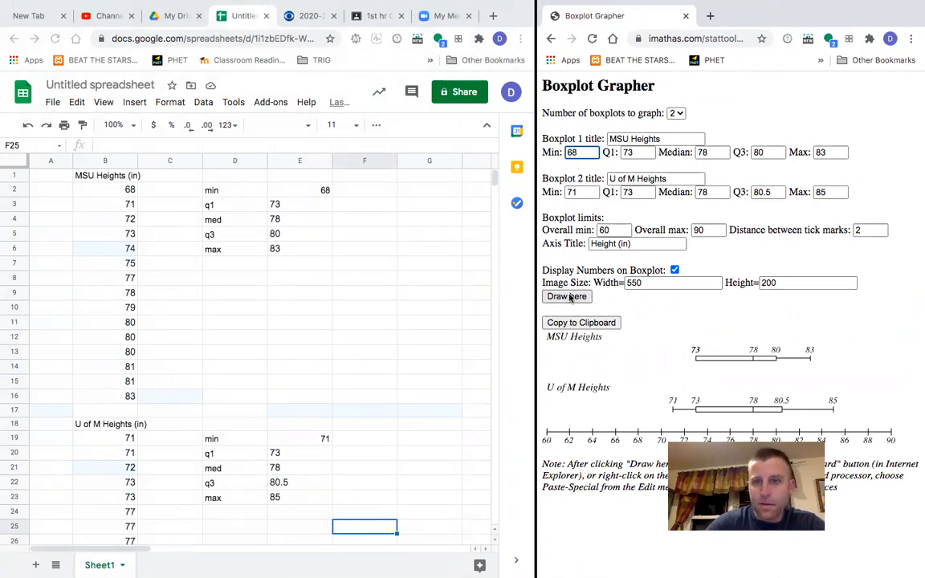
pyautogui.click(567, 296)
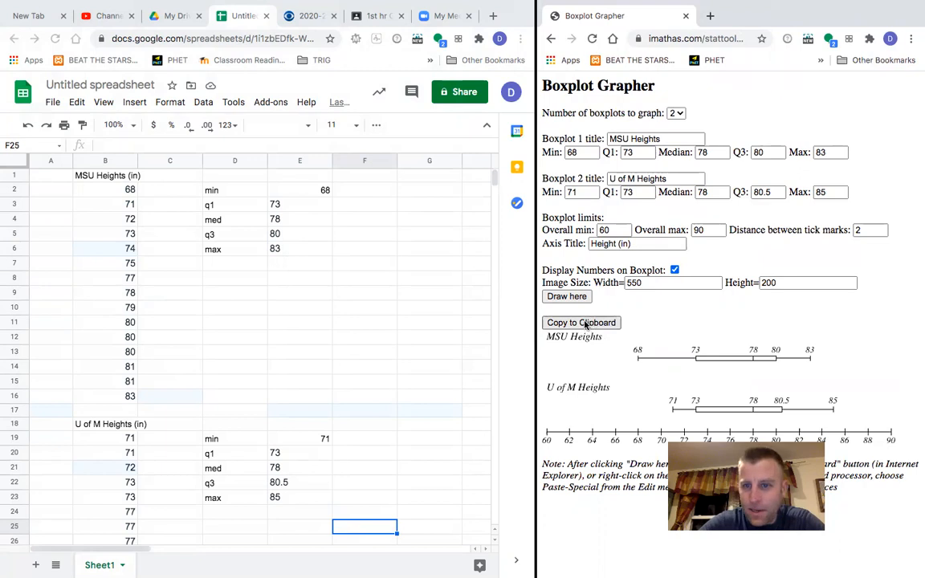
# - Copy the drawn boxplot image and paste it into the spreadsheet at cell D10
pyautogui.rightClick(679, 370)
pyautogui.click(666, 363)
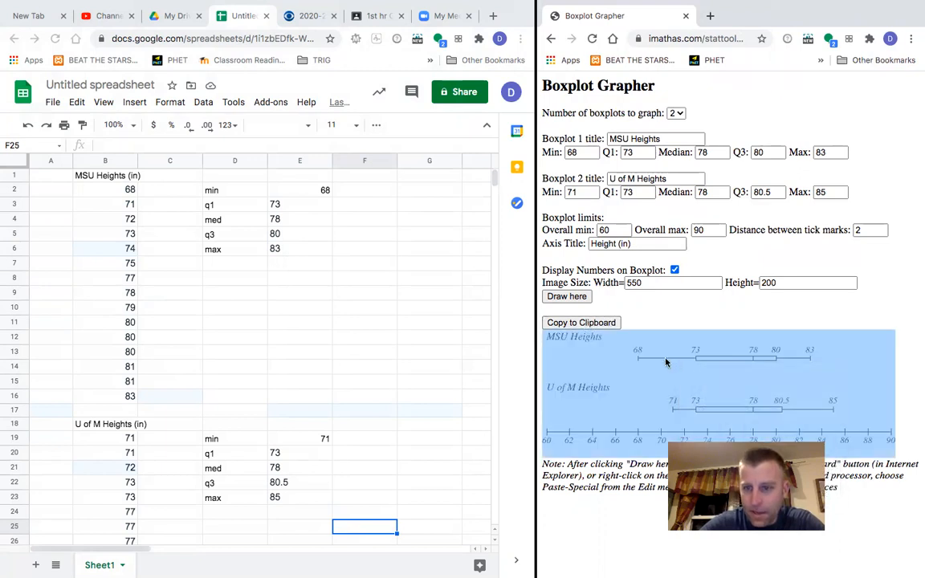
pyautogui.rightClick(665, 363)
pyautogui.click(696, 389)
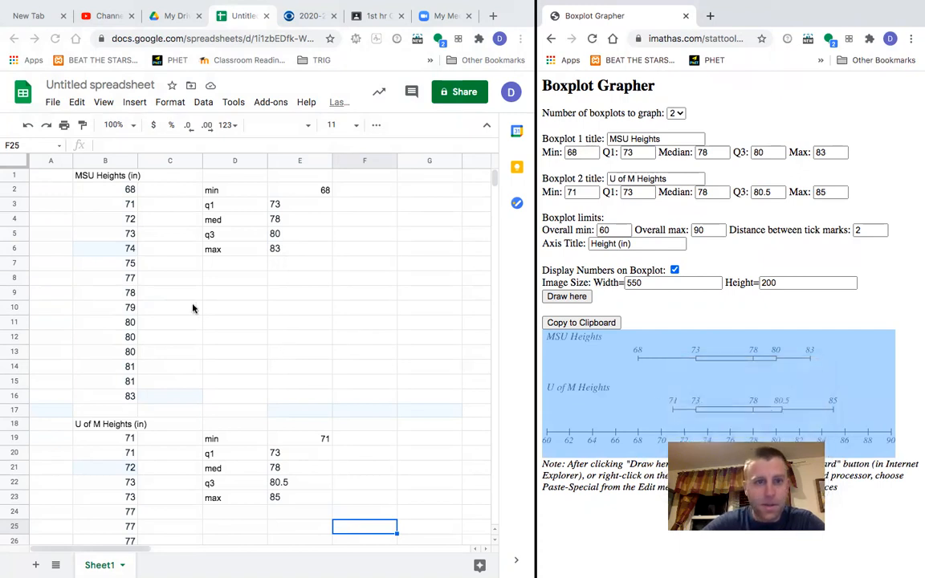
pyautogui.click(233, 306)
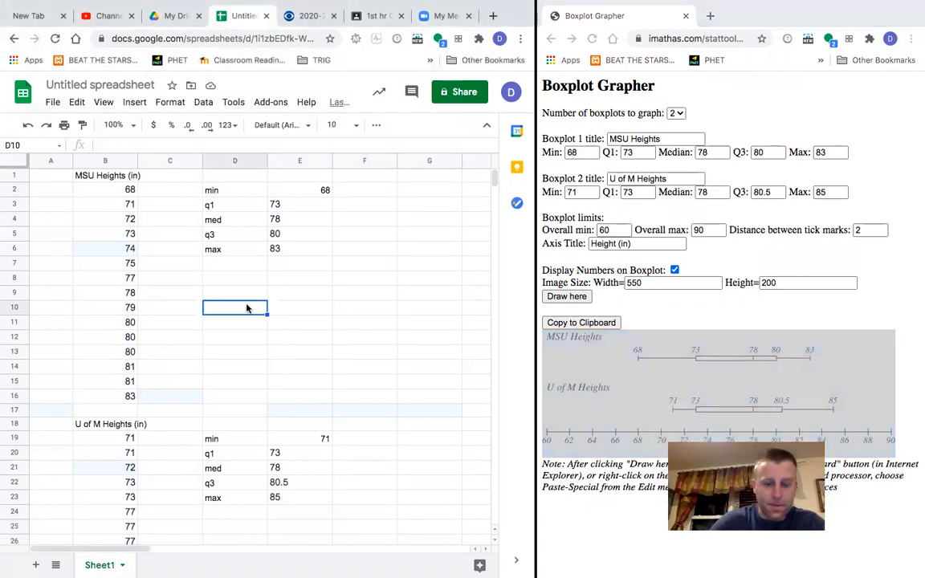
pyautogui.hotkey('ctrl', 'v')
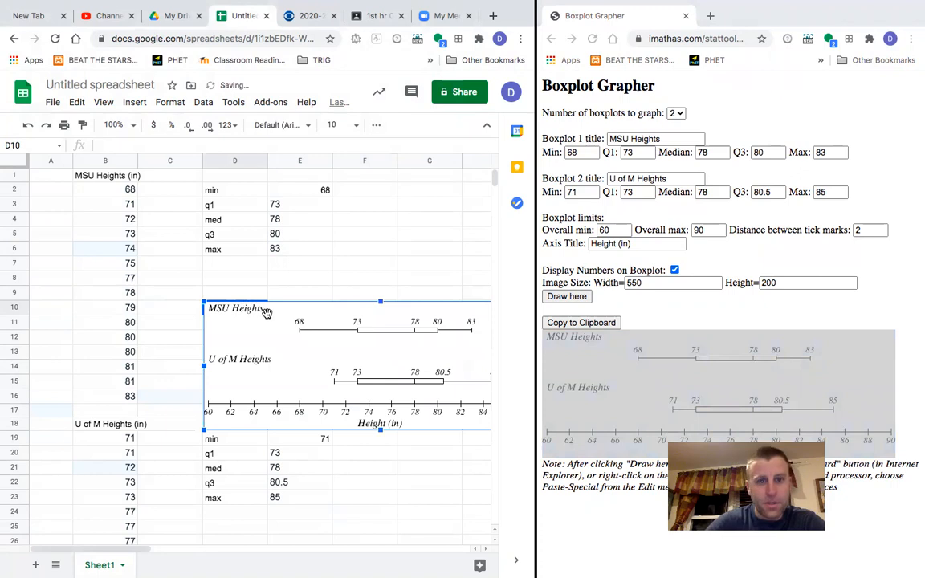
# - Move the pasted boxplot image between the two five-number summaries, starting around cell C8, and widen the spreadsheet window to fit it
pyautogui.moveTo(454, 315); pyautogui.dragTo(417, 292)
pyautogui.moveTo(538, 313); pyautogui.dragTo(585, 317)
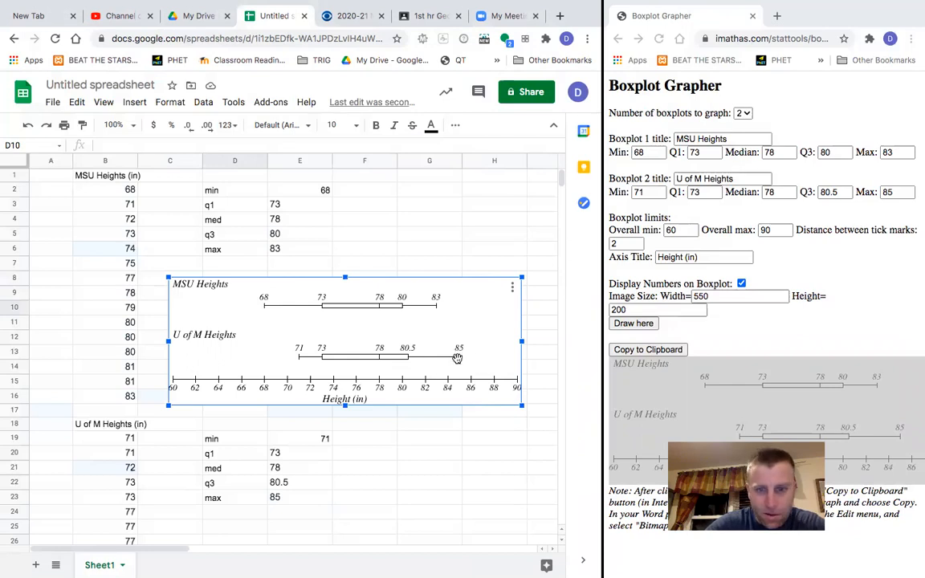
pyautogui.scroll(-5, 345, 464)
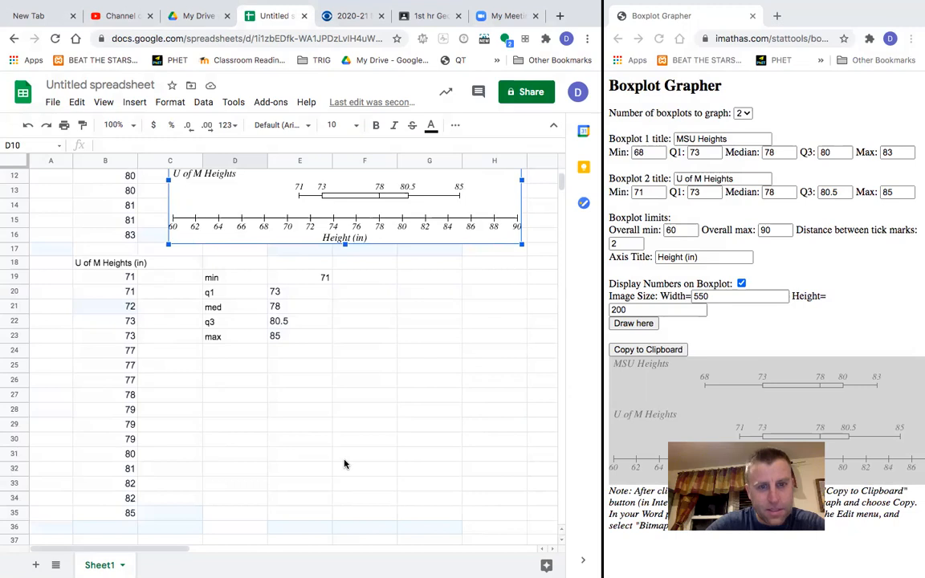
pyautogui.scroll(5, 345, 464)
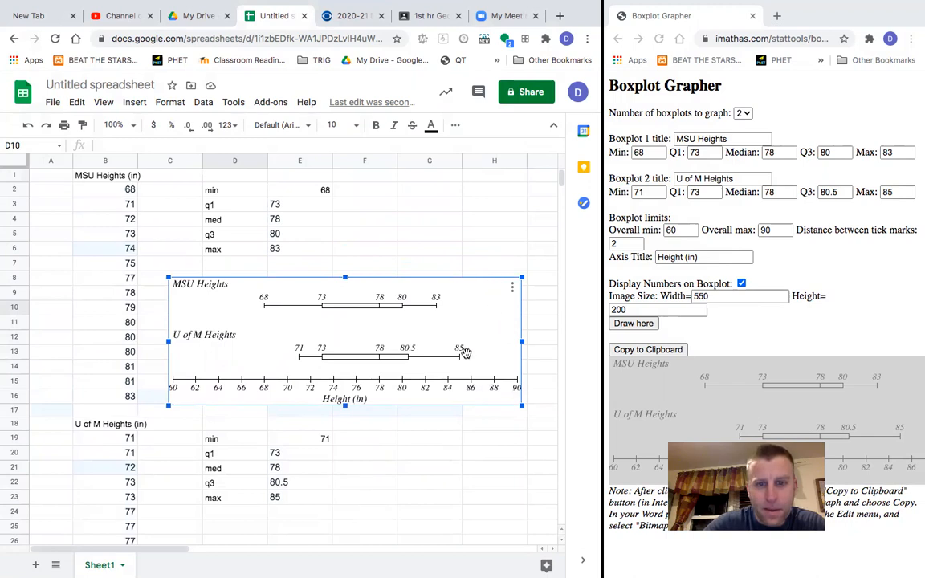
pyautogui.click(411, 245)
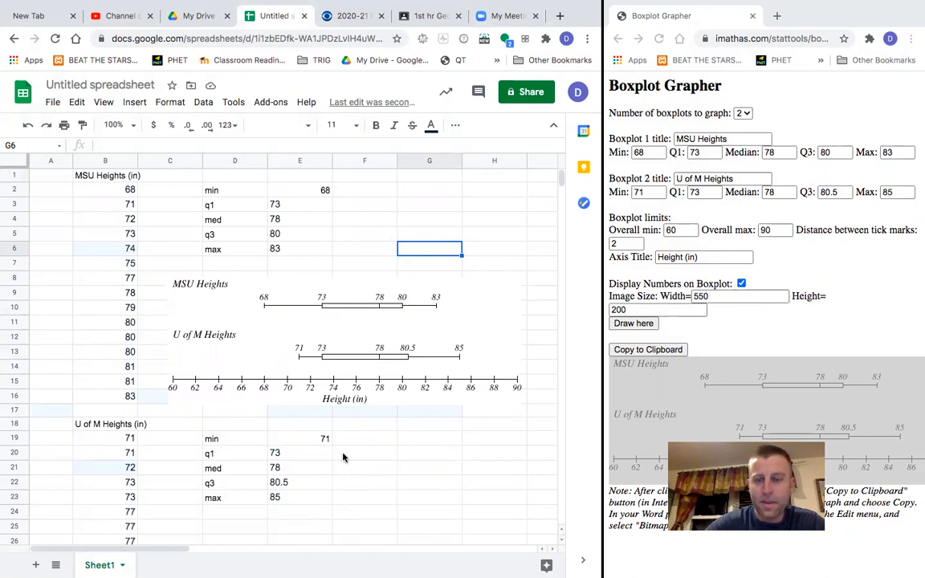
pyautogui.click(648, 349)
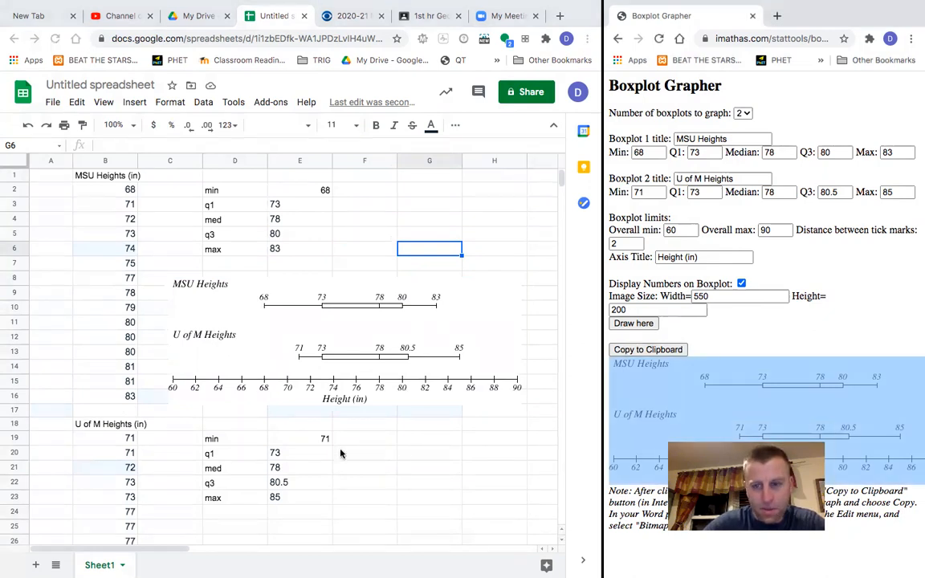